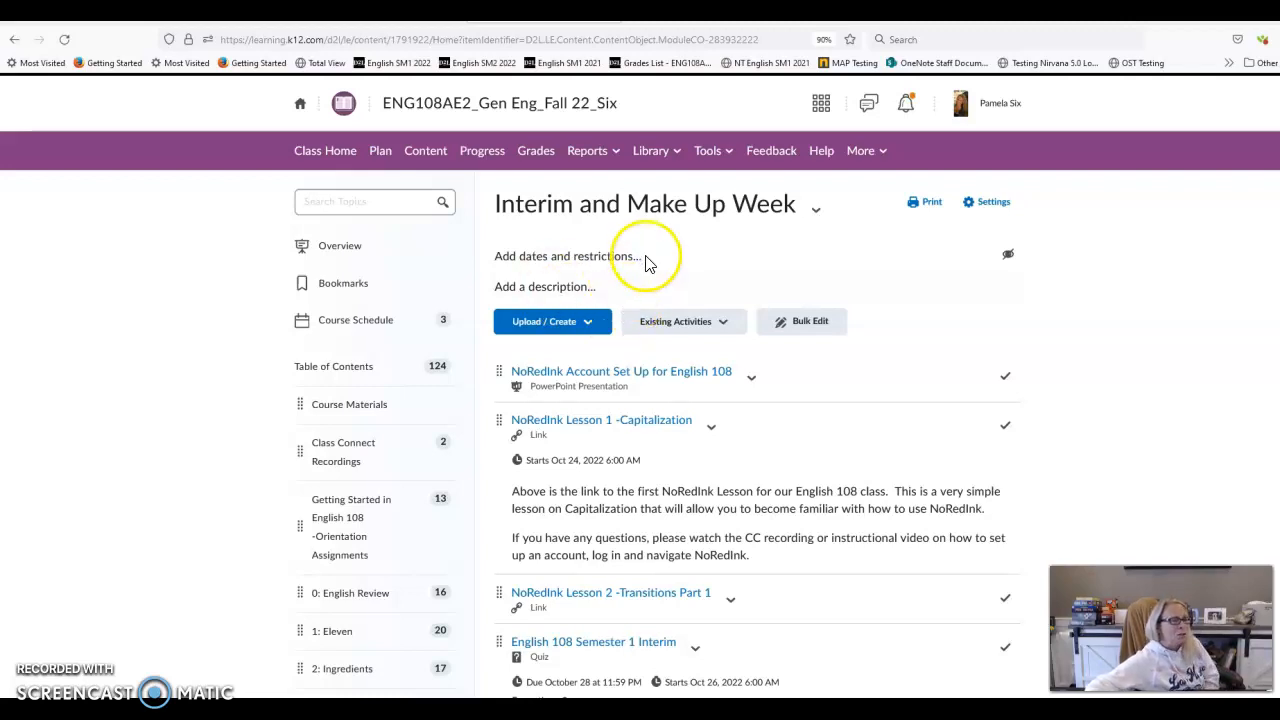
# Open the 'NoRedInk Account Set Up for English 108' presentation and scroll to its page 3 sign-up directions
pyautogui.scroll(-3, 615, 244)
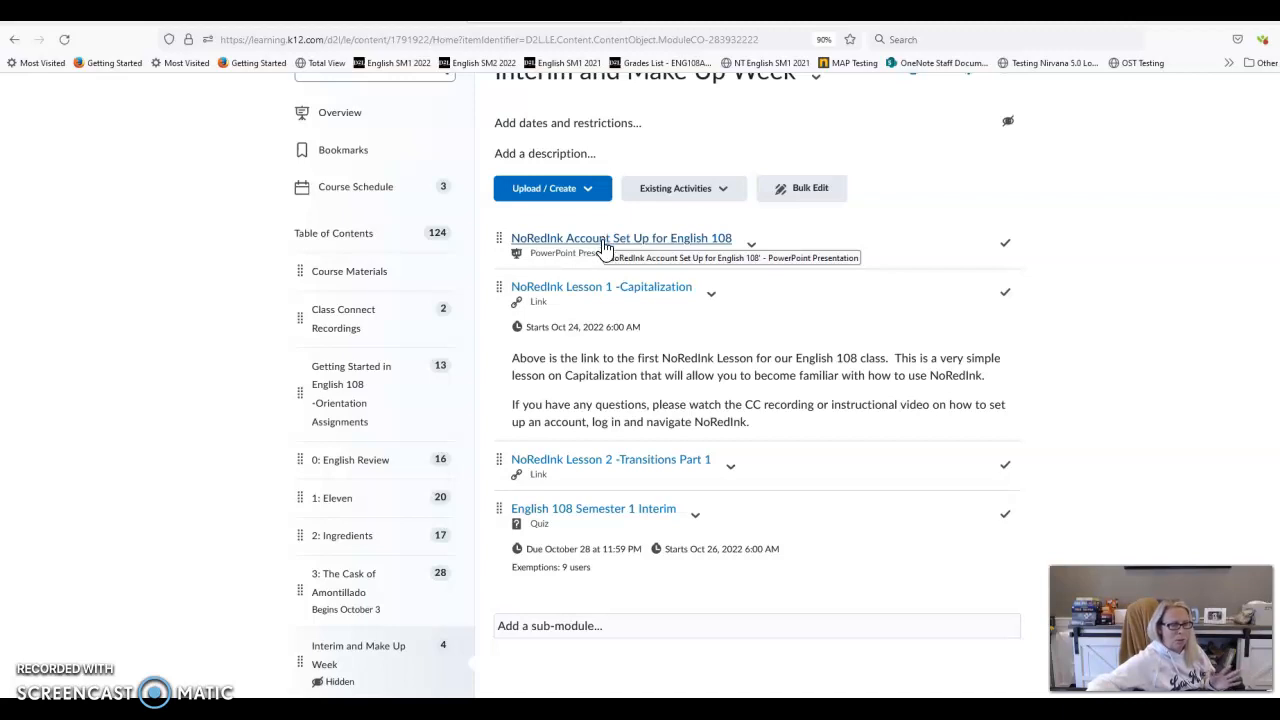
pyautogui.click(603, 240)
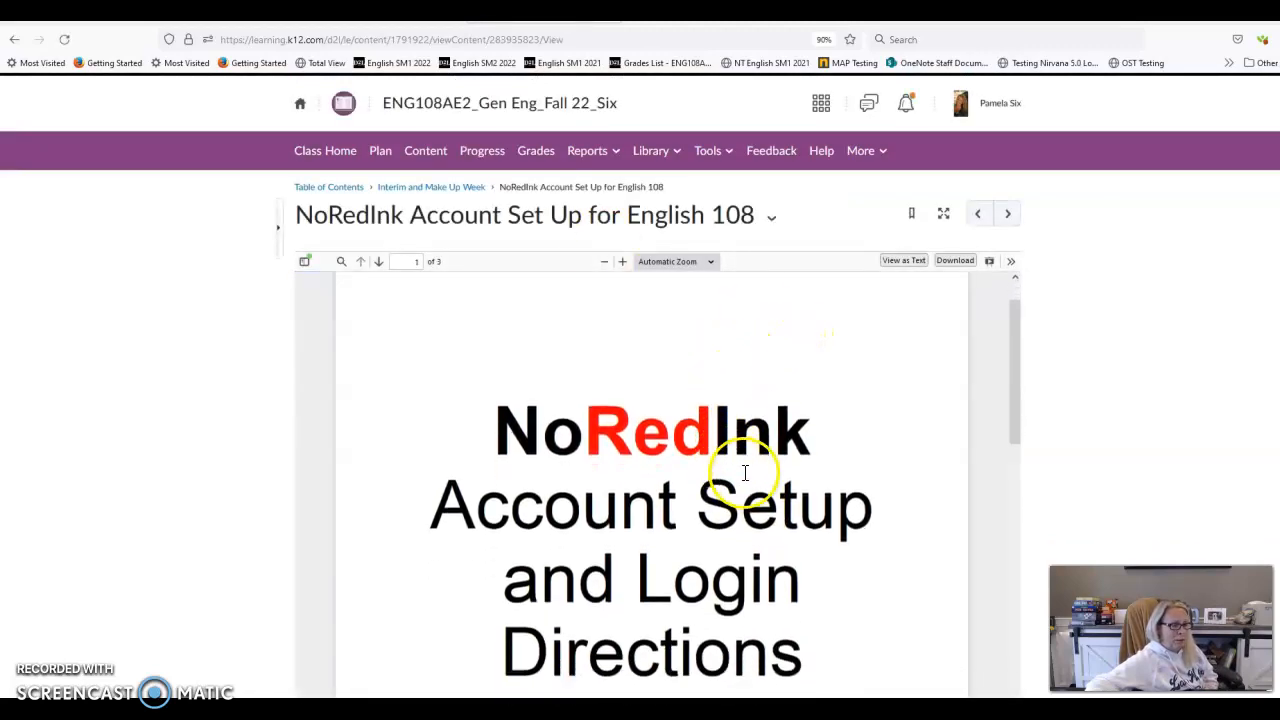
pyautogui.scroll(-2, 1100, 360)
pyautogui.scroll(-2, 807, 340)
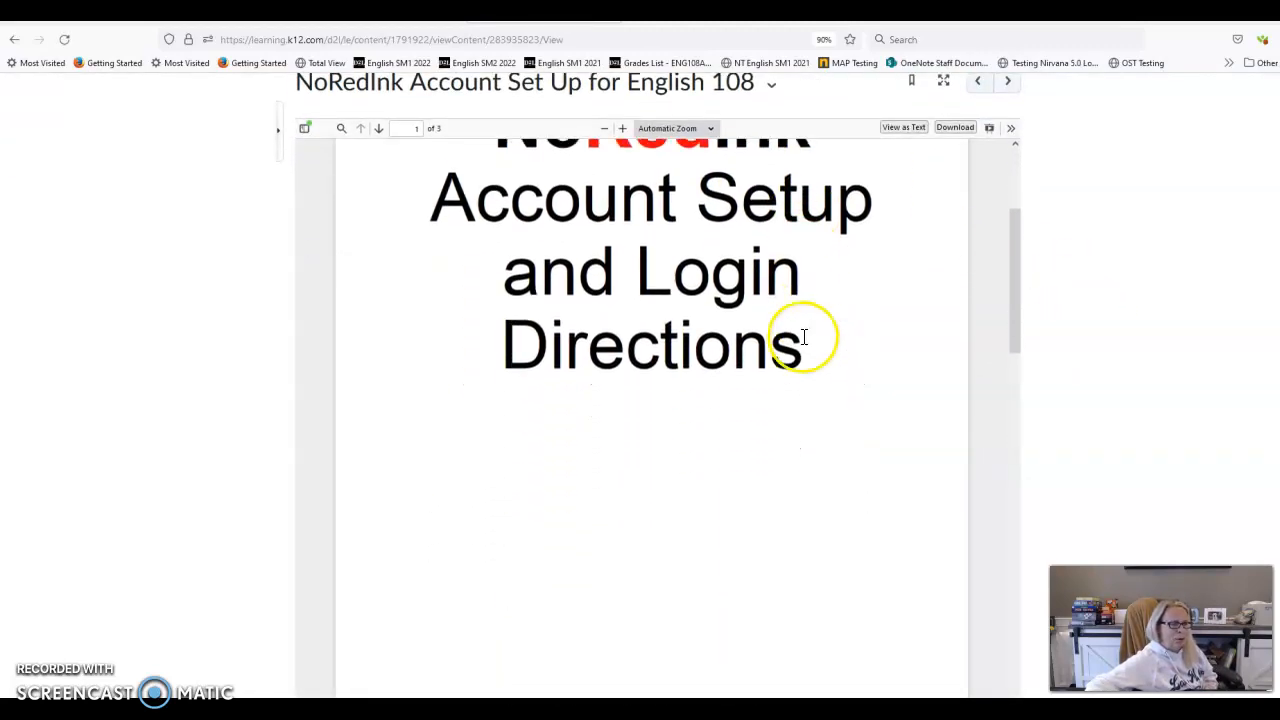
pyautogui.scroll(1, 803, 337)
pyautogui.scroll(-4, 800, 333)
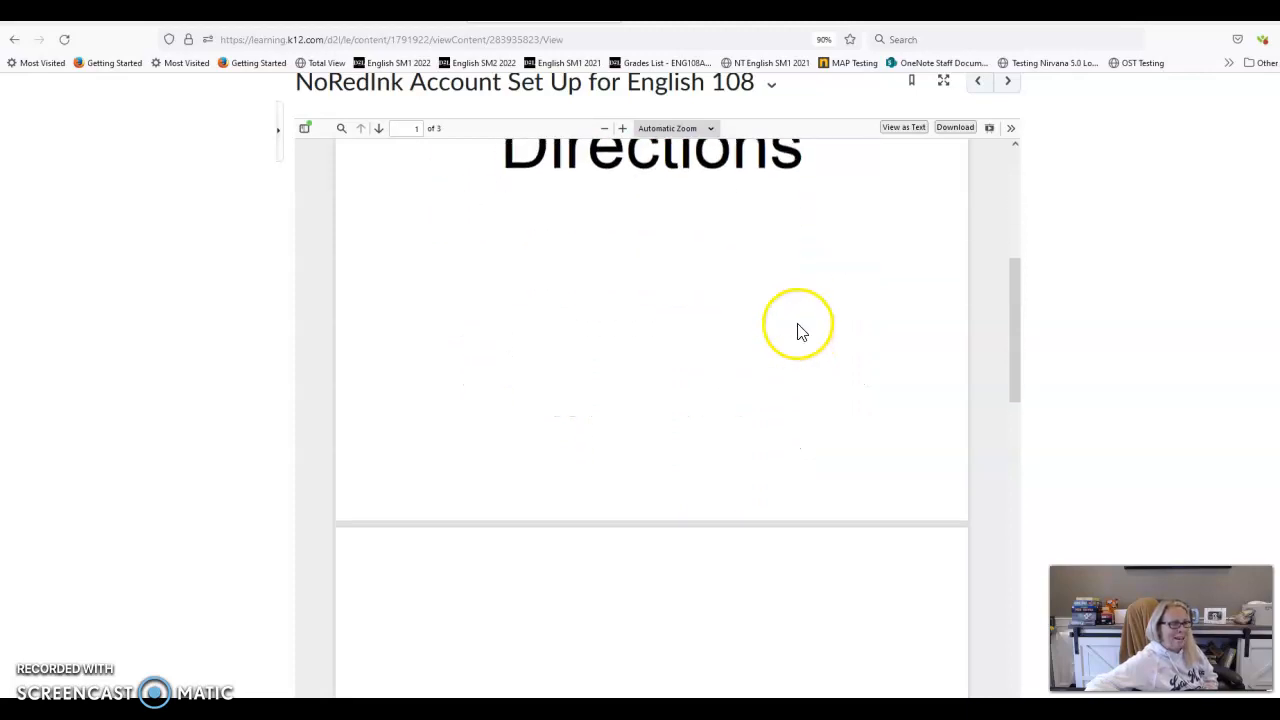
pyautogui.scroll(-10, 800, 330)
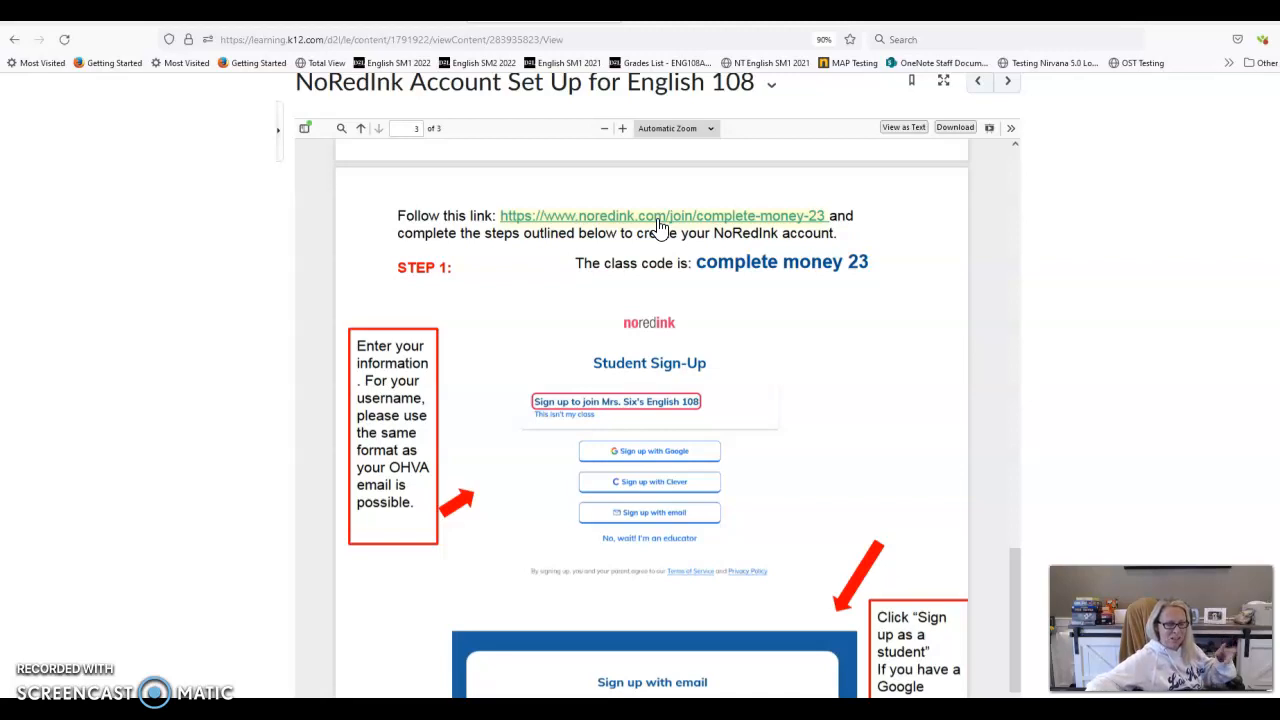
# Follow the PDF's NoRedInk class join link and log out of the teacher account
pyautogui.click(657, 217)
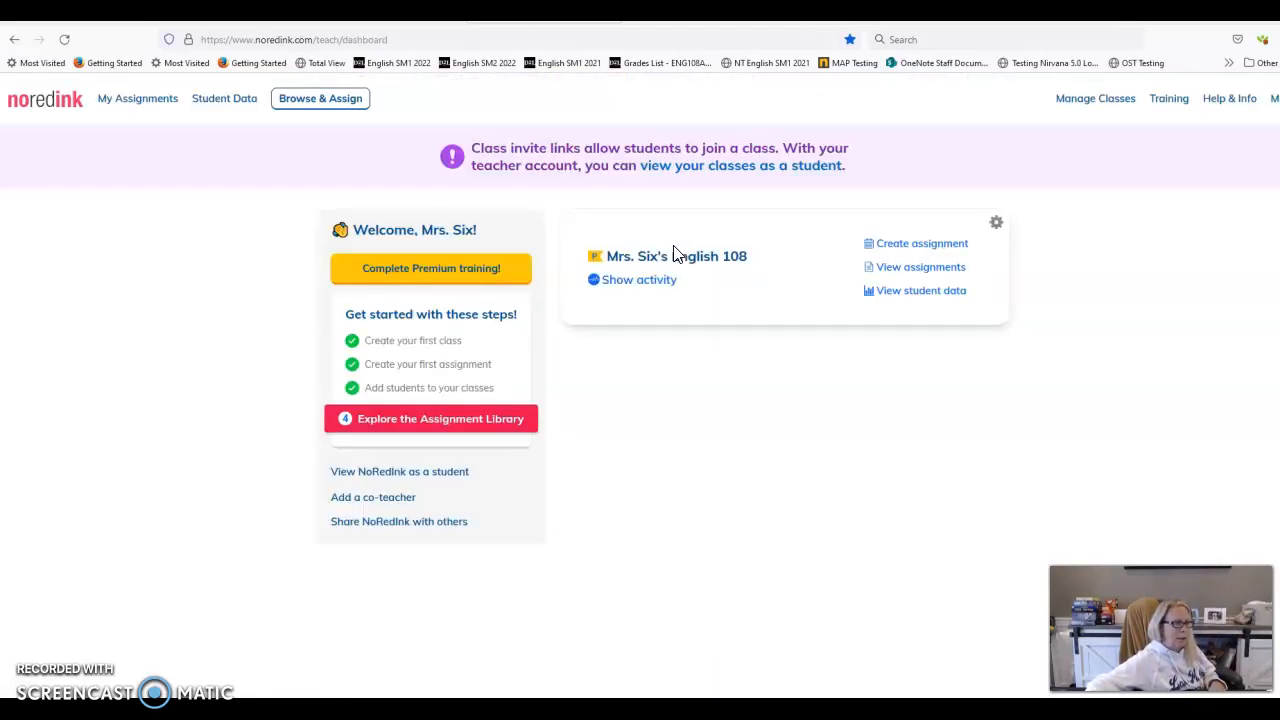
pyautogui.click(1274, 98)
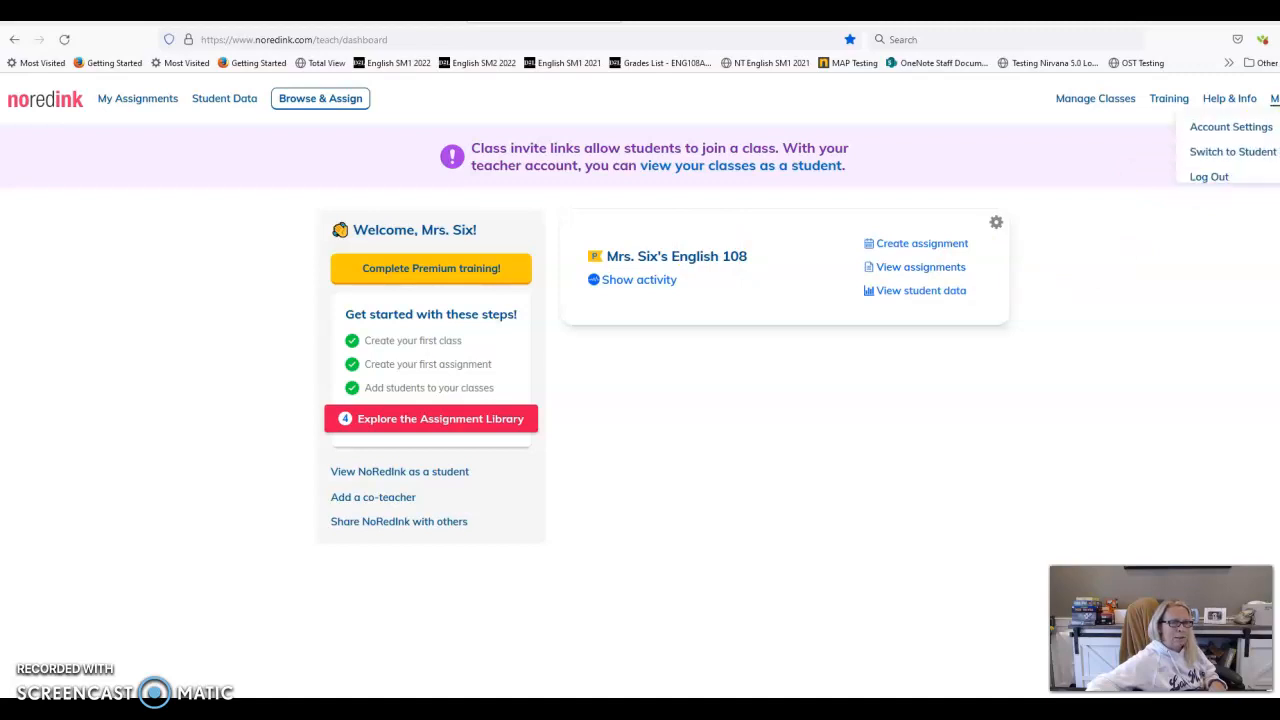
pyautogui.click(1209, 181)
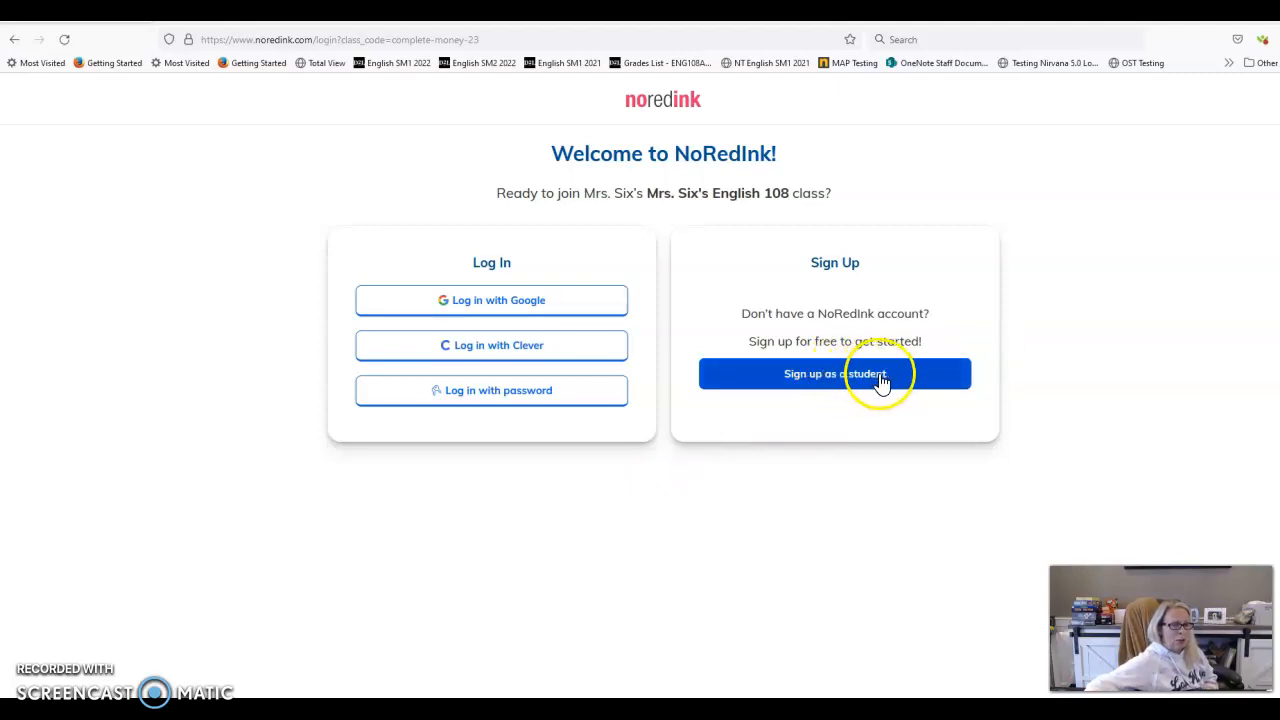
# Choose student sign-up with email and enter the student's first name
pyautogui.click(880, 383)
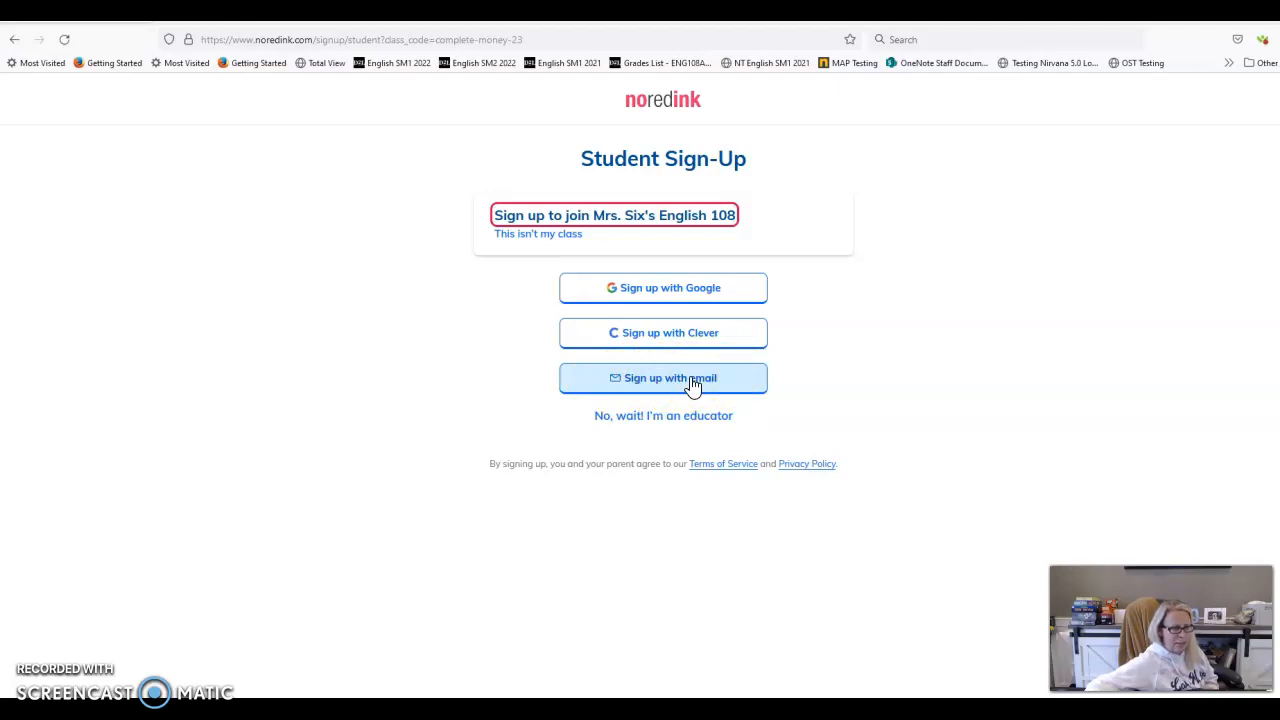
pyautogui.click(690, 382)
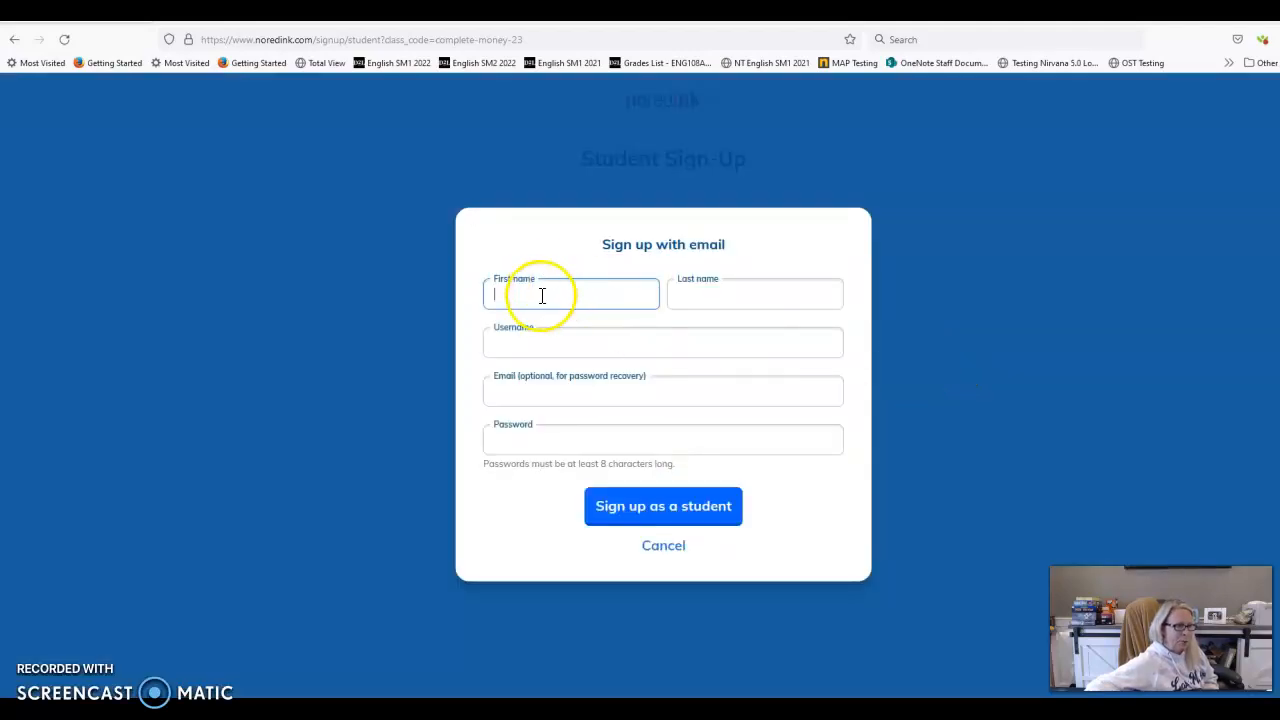
pyautogui.click(549, 292)
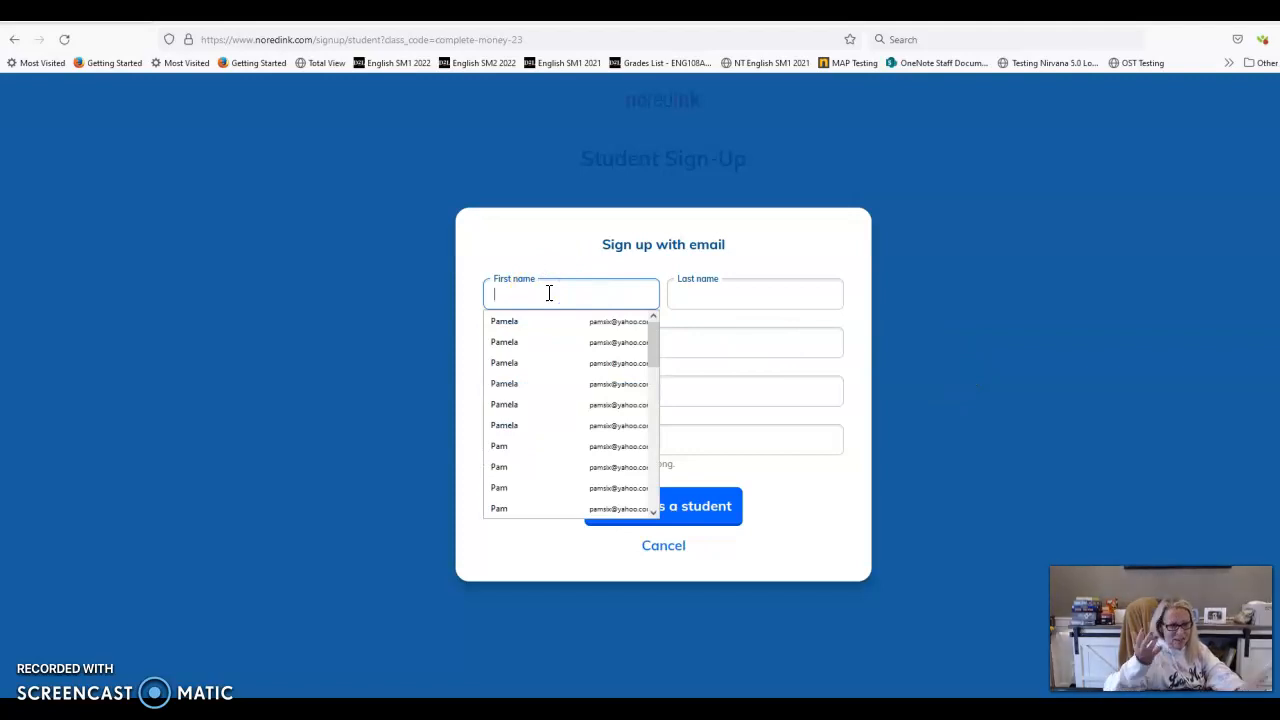
pyautogui.write('Mickey')
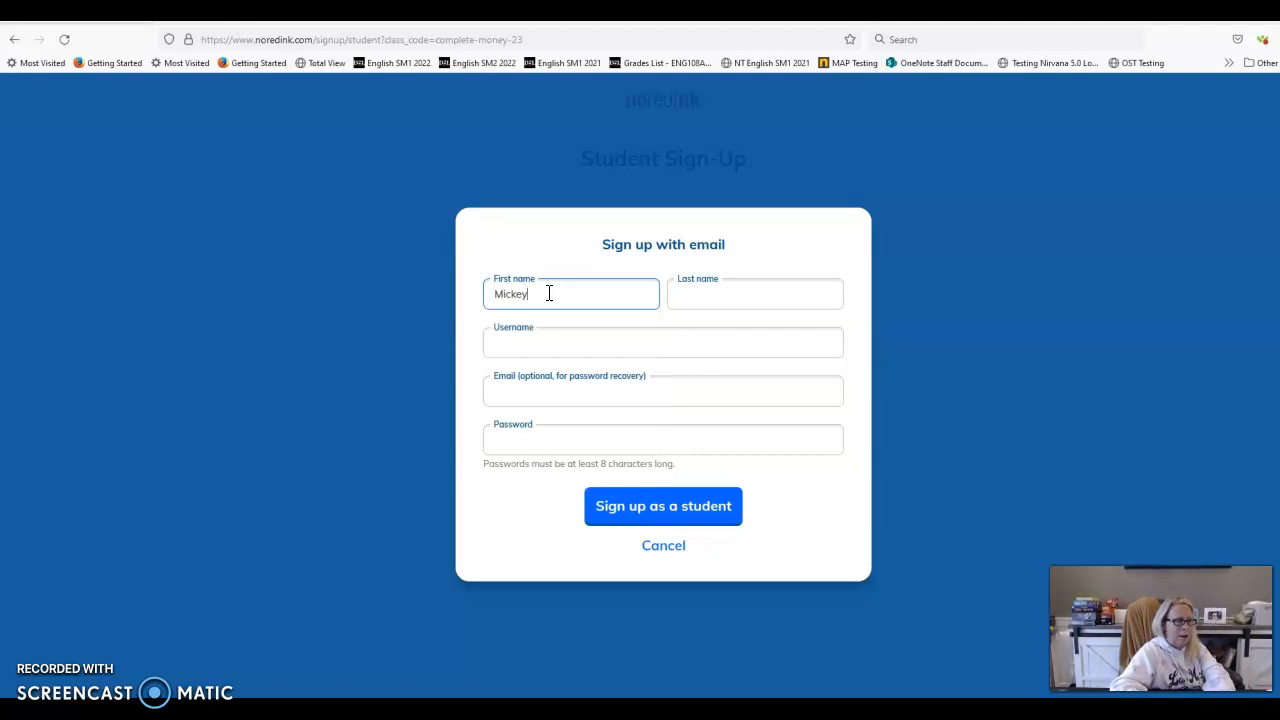
# Enter the student's last name and the username 'mickeymouse', then close the email form
pyautogui.press('Tab')
pyautogui.write('M')
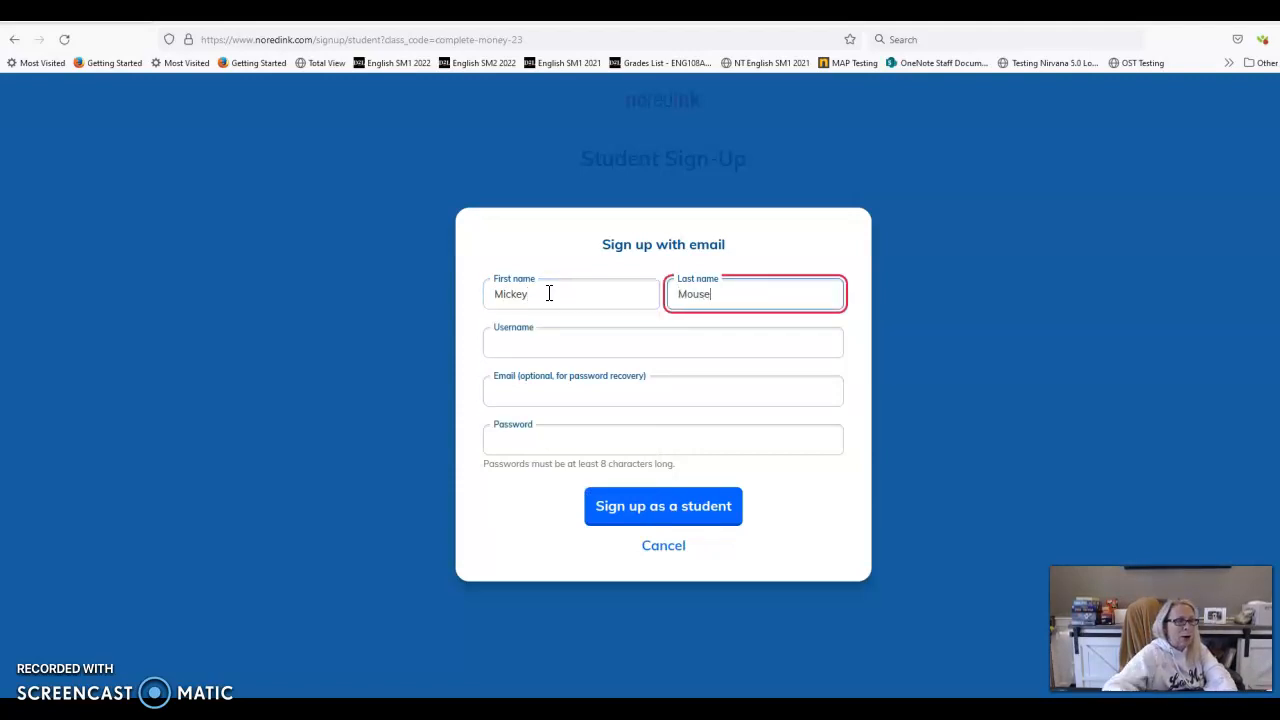
pyautogui.click(535, 342)
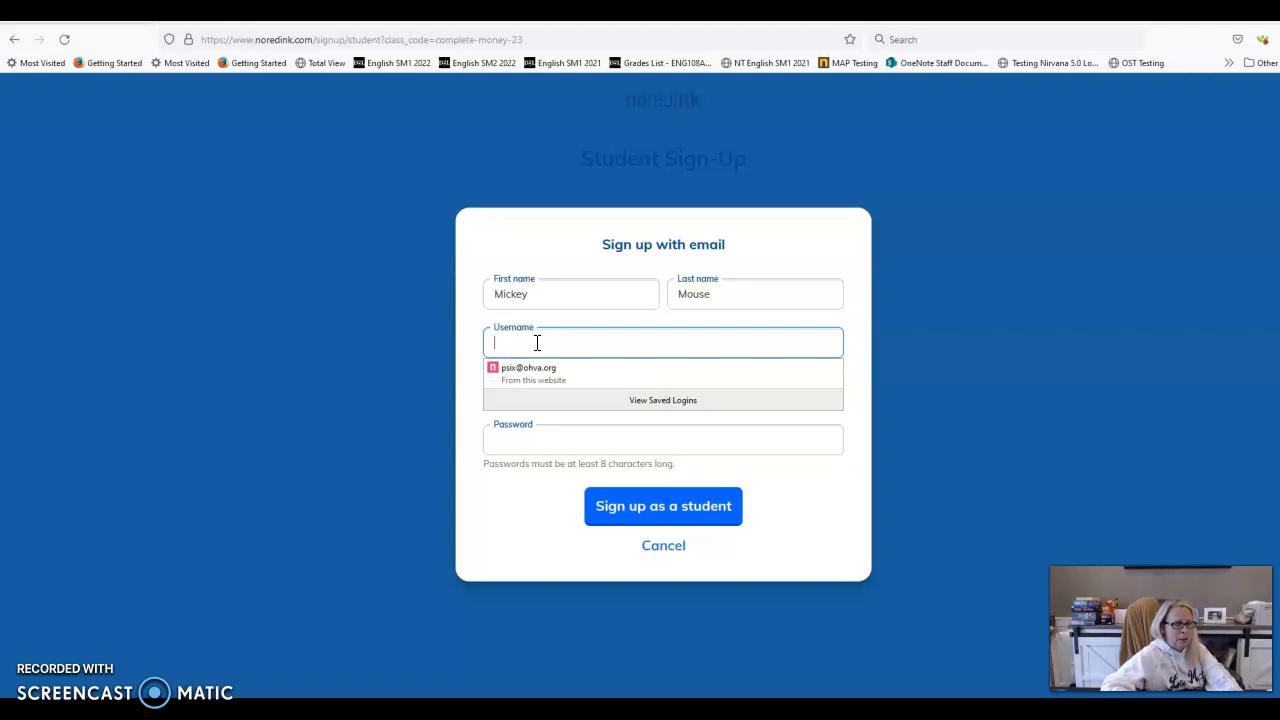
pyautogui.write('mickey')
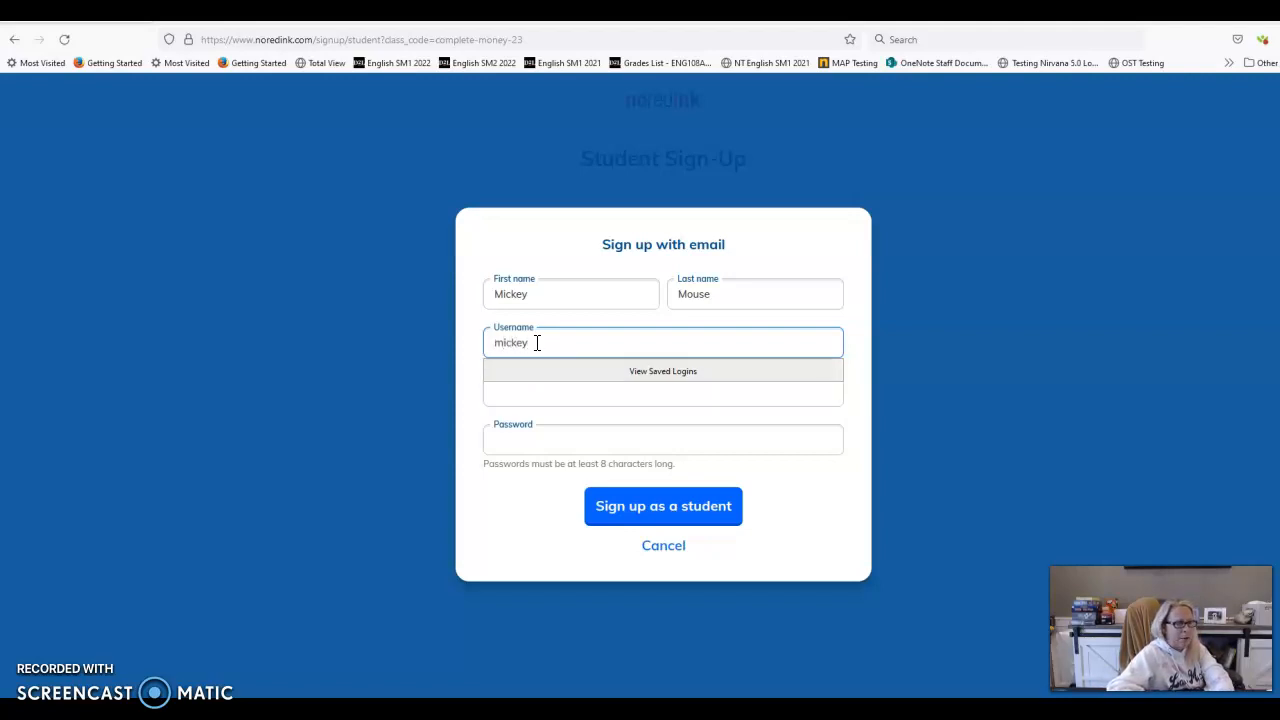
pyautogui.write('mouse')
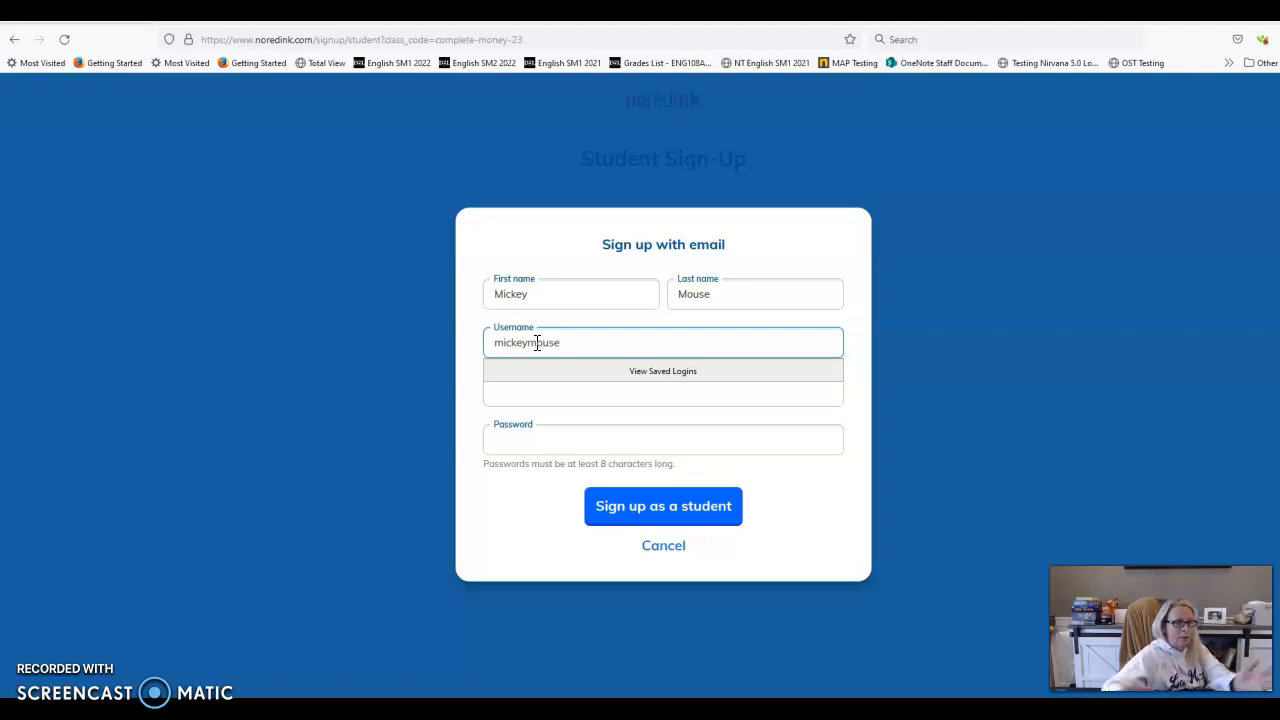
pyautogui.click(537, 343)
pyautogui.click(364, 322)
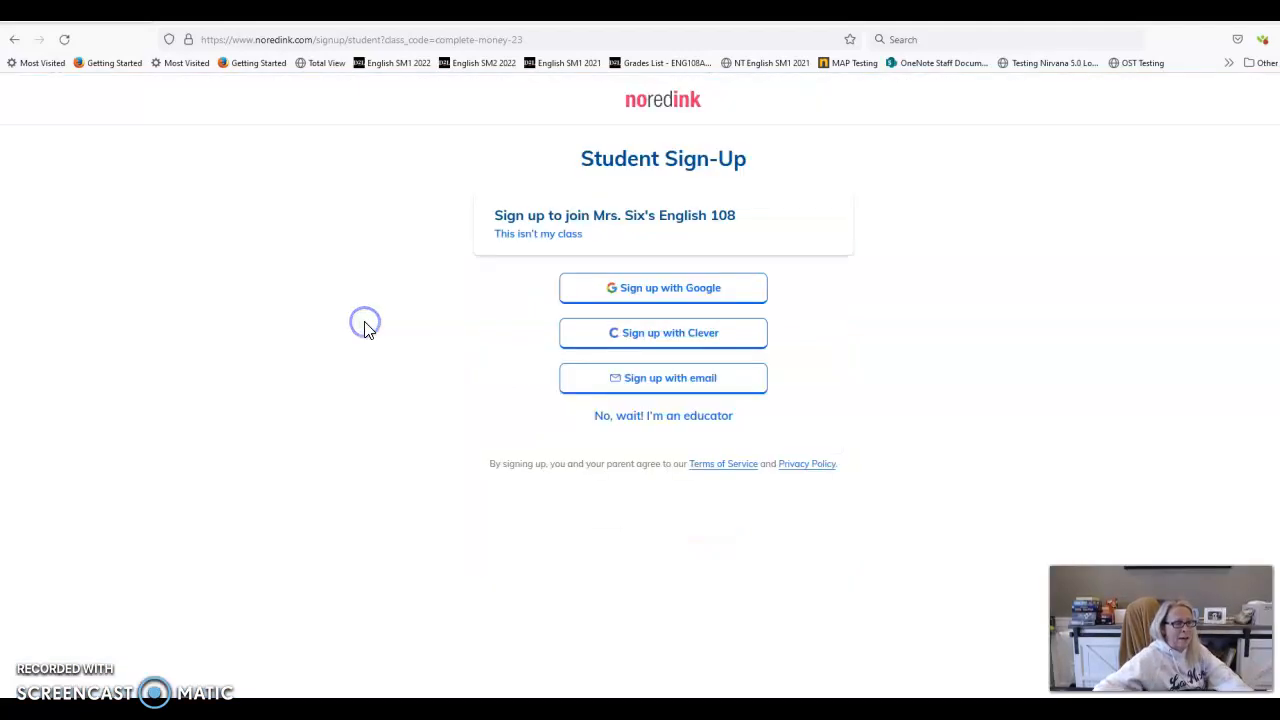
# Reopen the email sign-up form, dismissing the sticky notes previews along the way
pyautogui.click(703, 384)
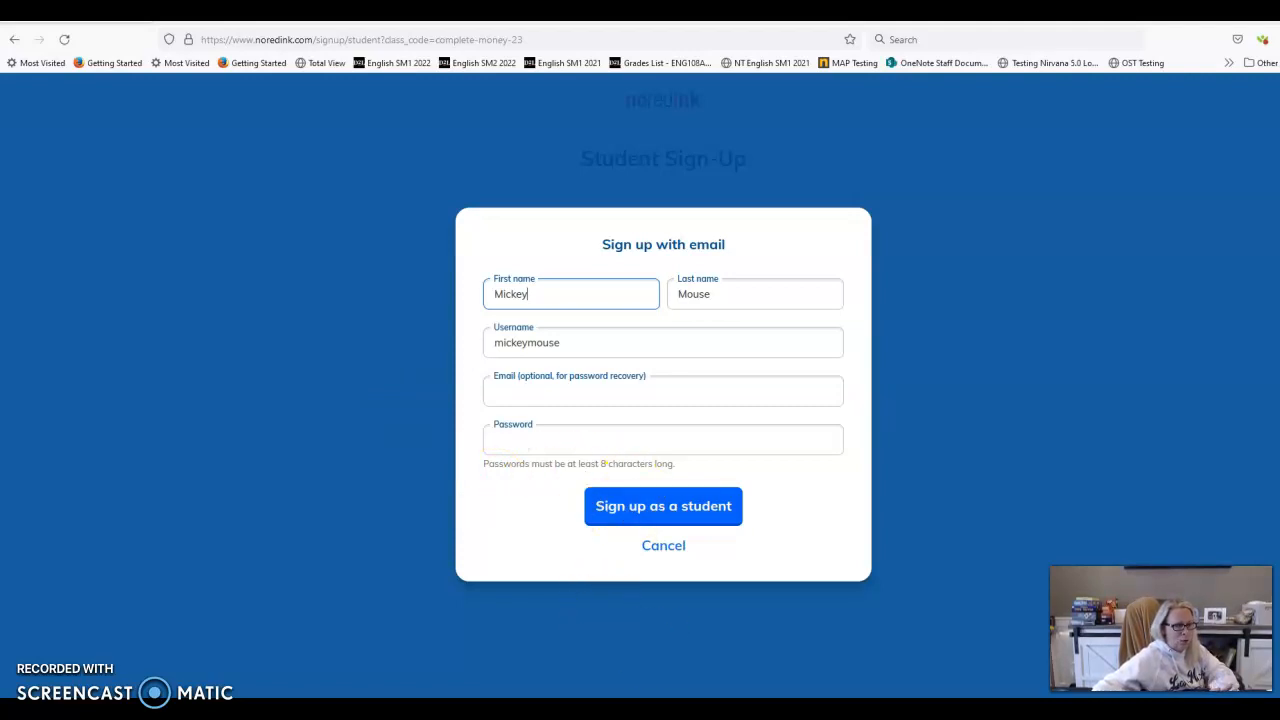
pyautogui.click(627, 716)
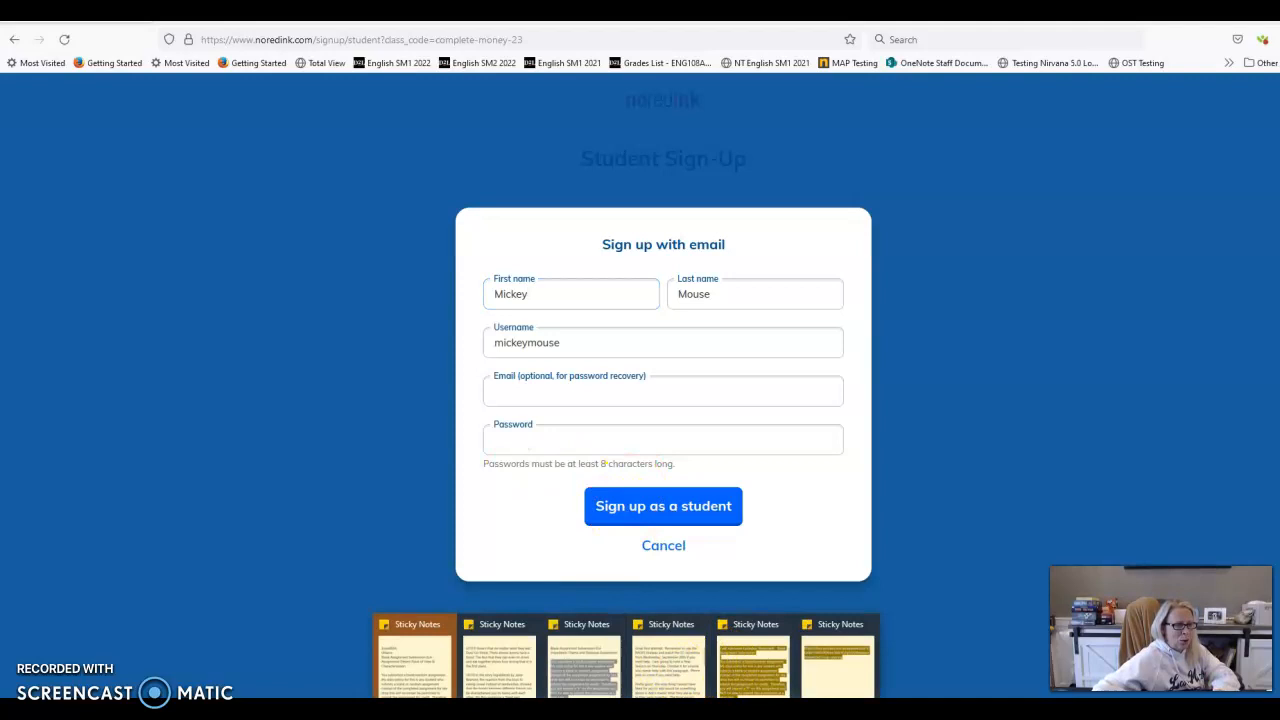
pyautogui.click(950, 610)
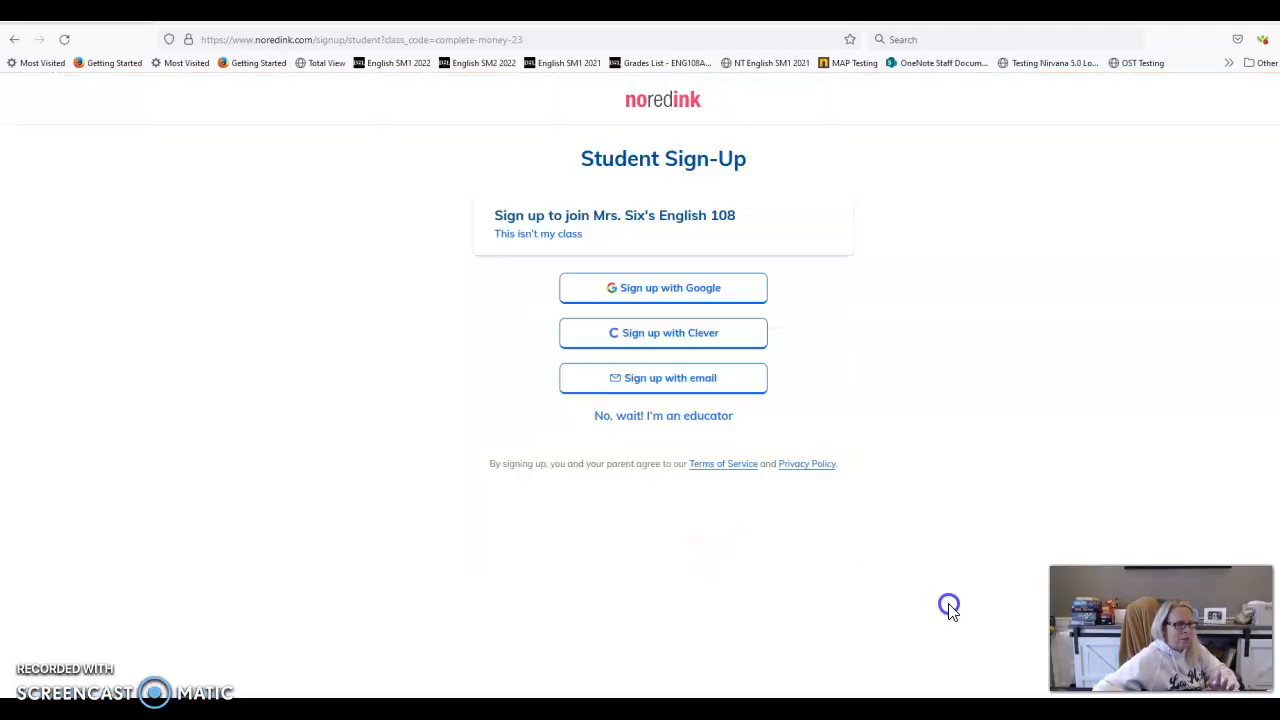
pyautogui.click(686, 380)
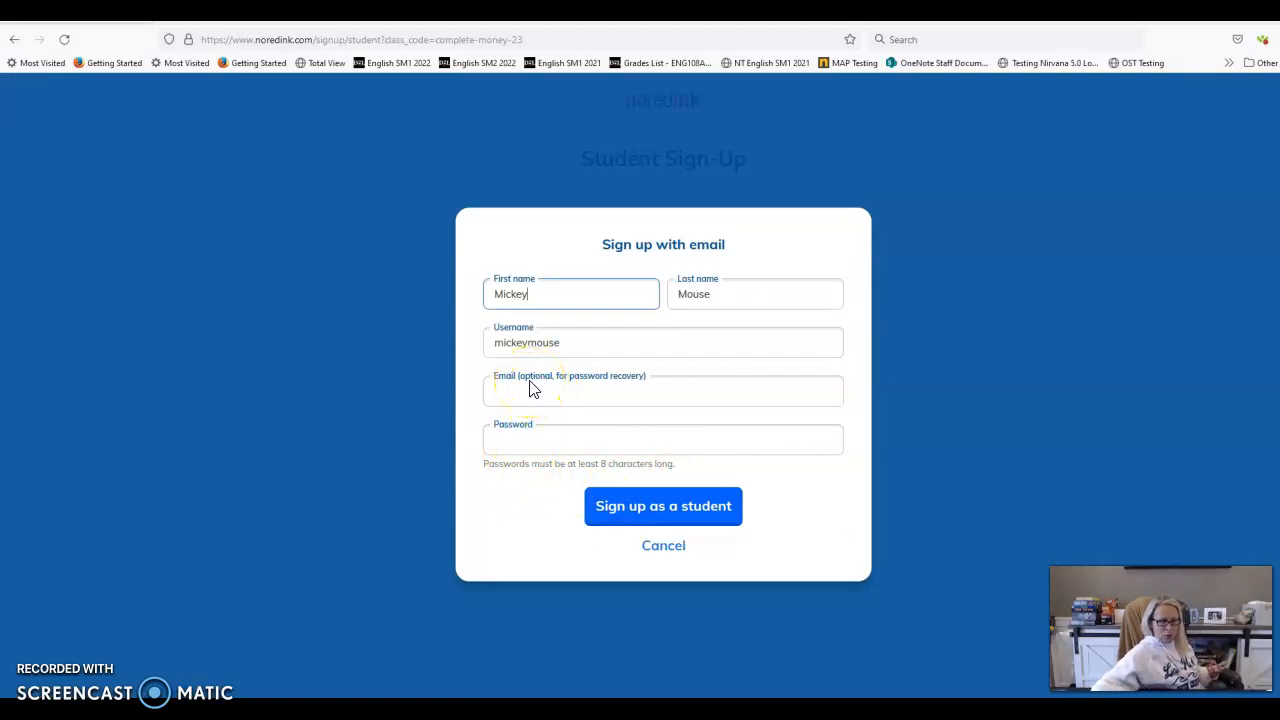
# Fill in the optional recovery email and a password, then submit the student sign-up
pyautogui.click(559, 388)
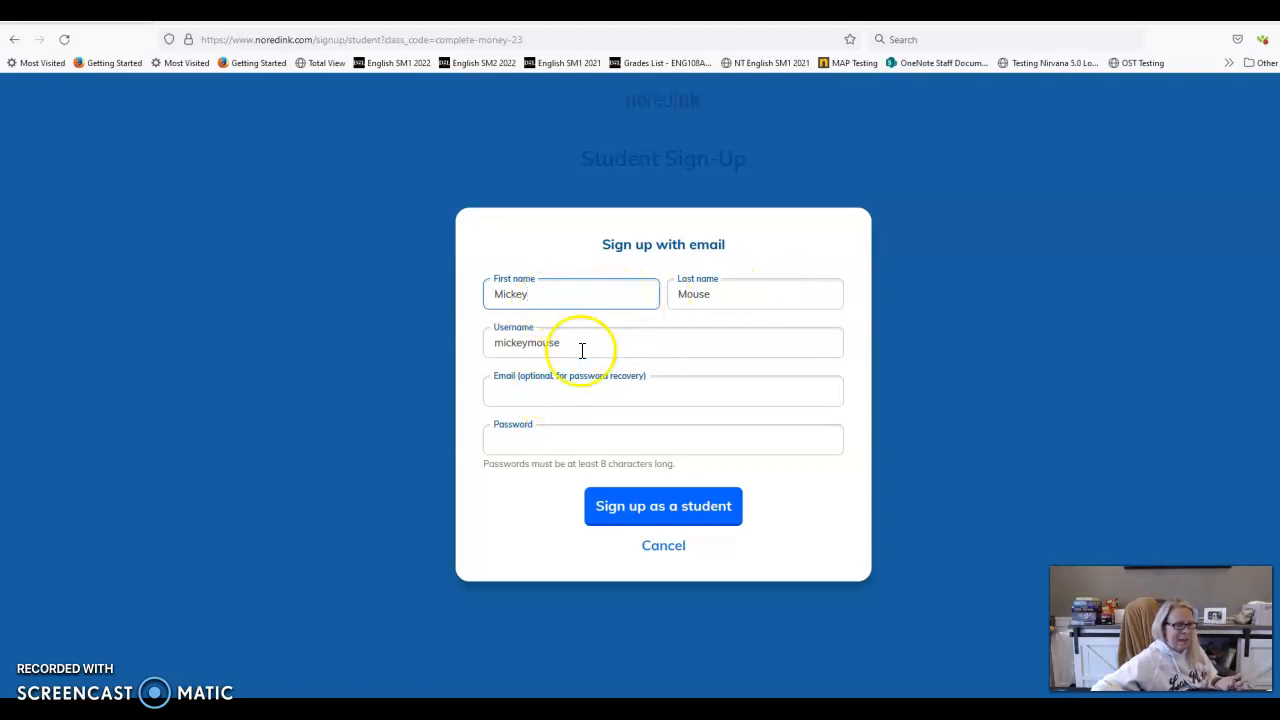
pyautogui.click(585, 439)
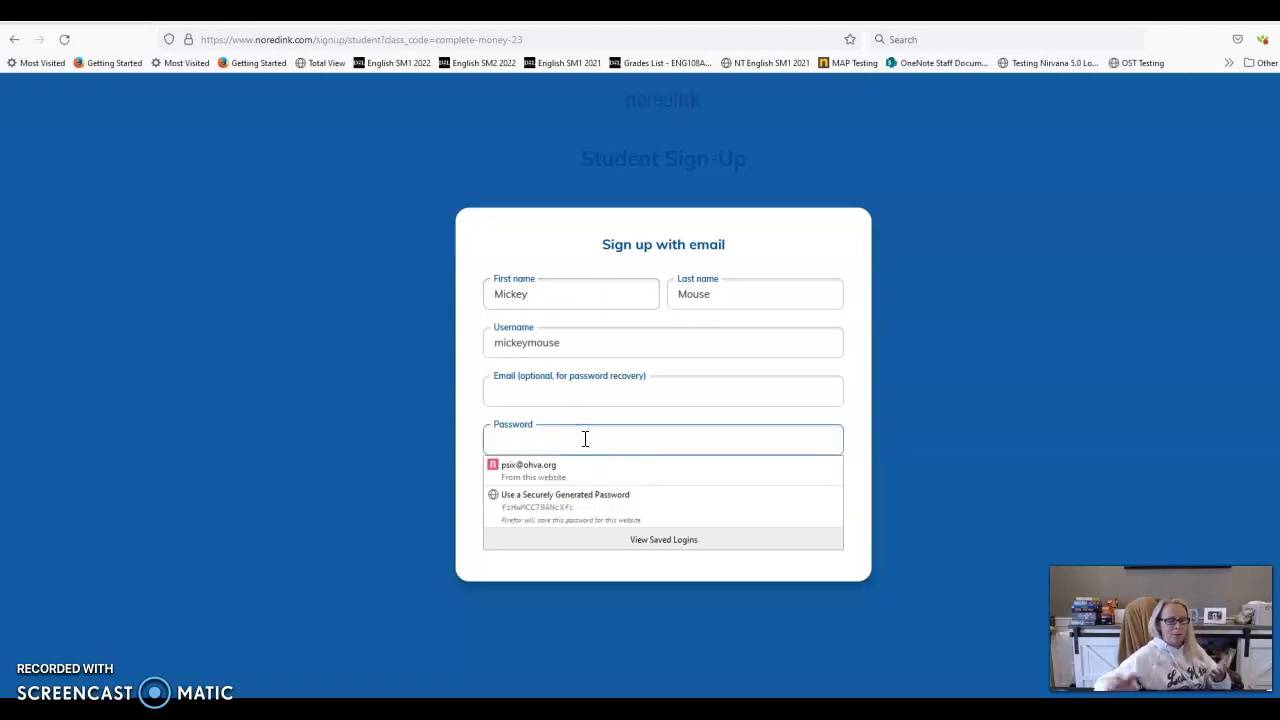
pyautogui.write('••')
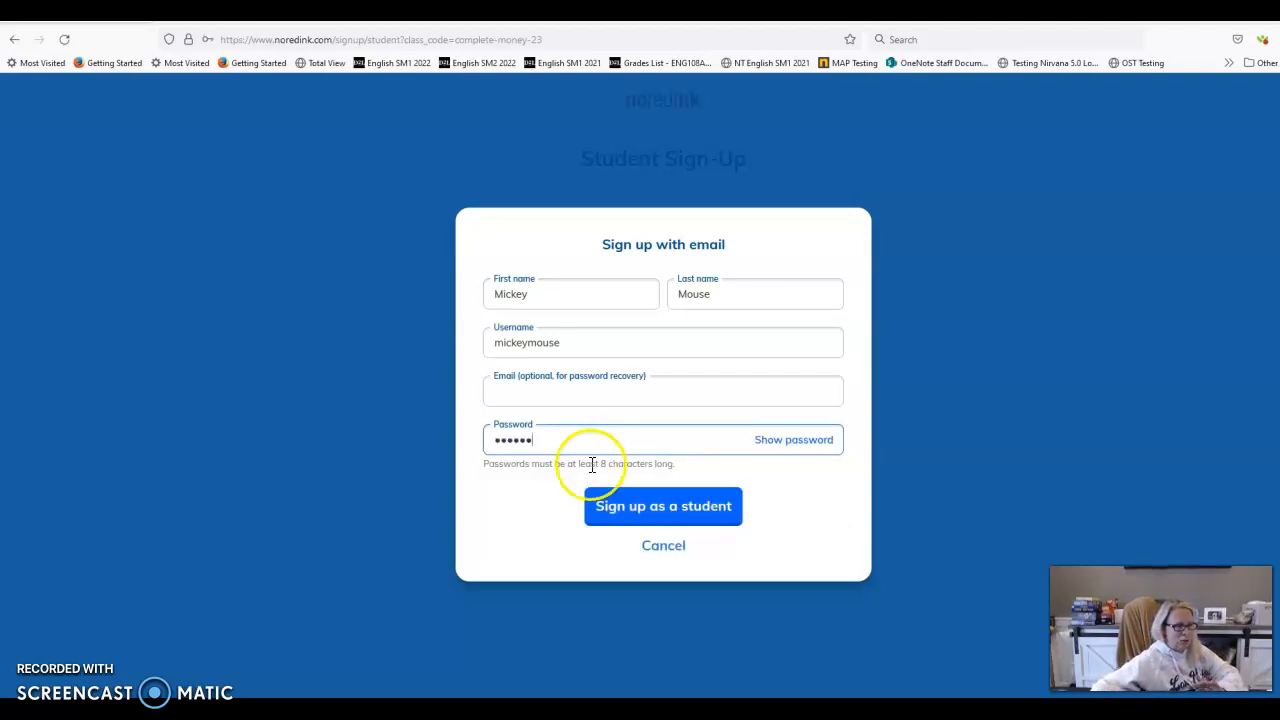
pyautogui.click(695, 512)
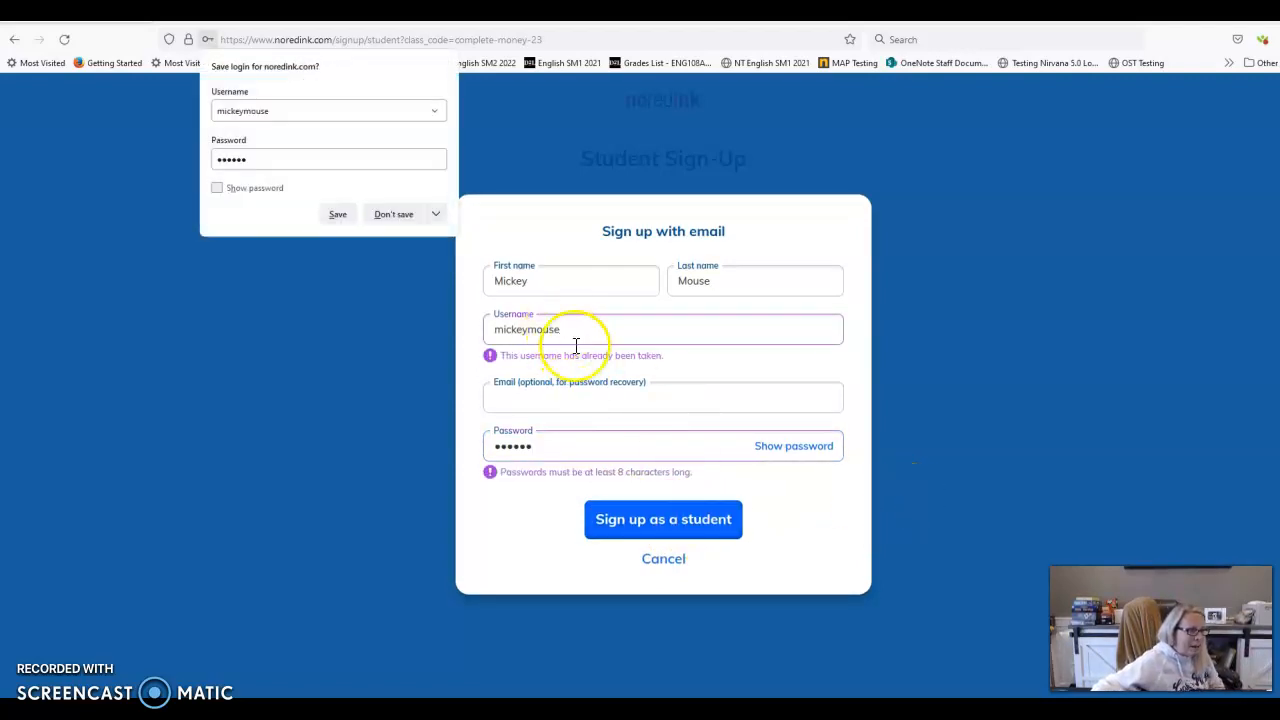
# Replace the taken username with 'donald', retype the password and resubmit
pyautogui.moveTo(577, 329); pyautogui.dragTo(461, 333)
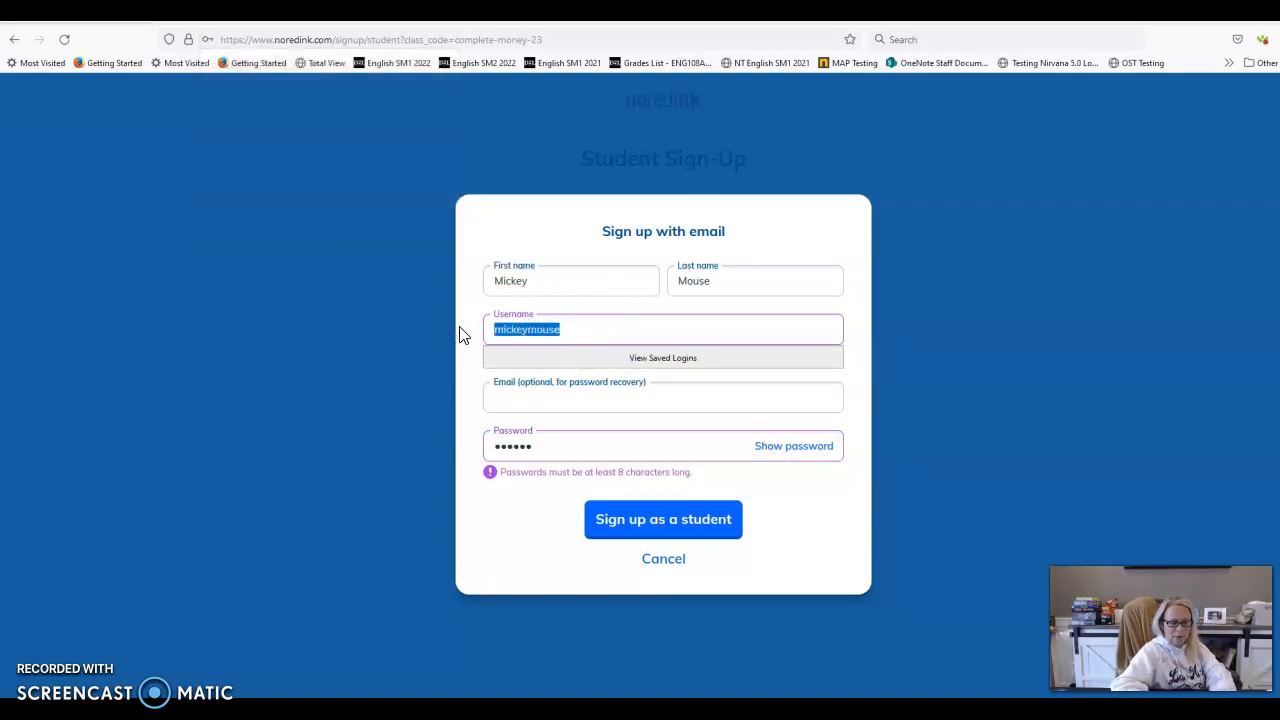
pyautogui.write('donaldduck')
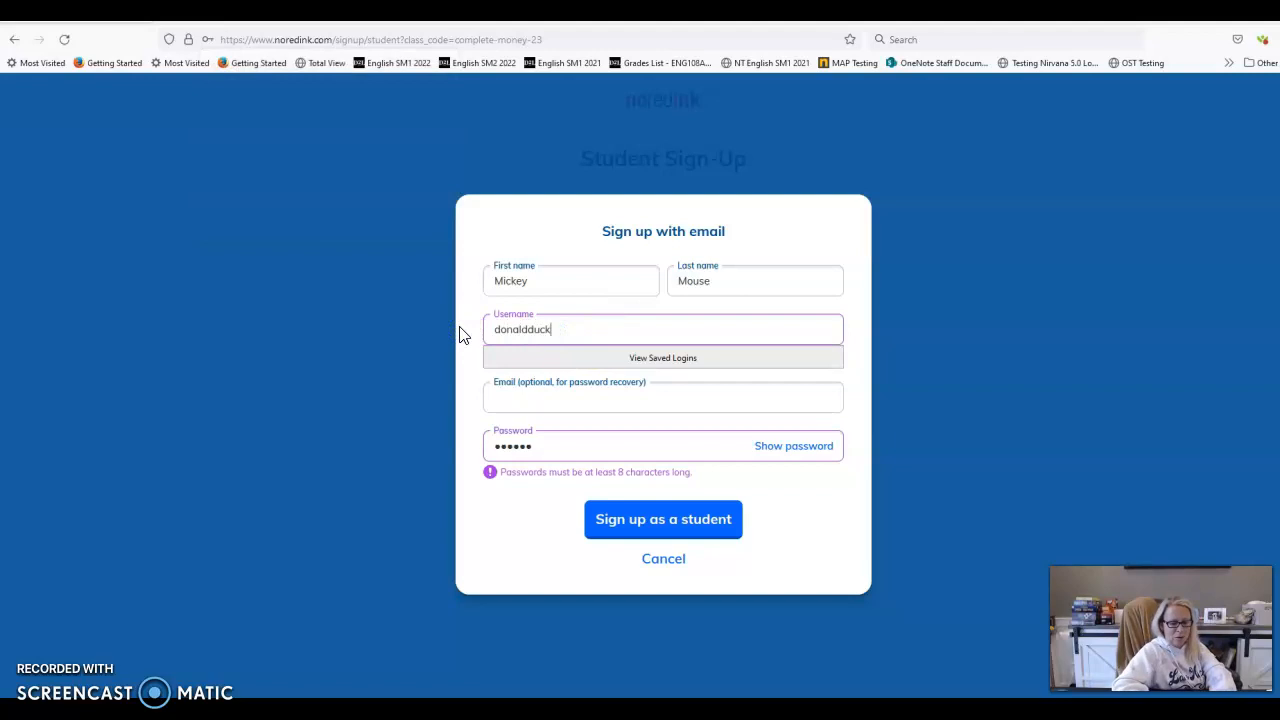
pyautogui.moveTo(549, 445); pyautogui.dragTo(467, 440)
pyautogui.write('123')
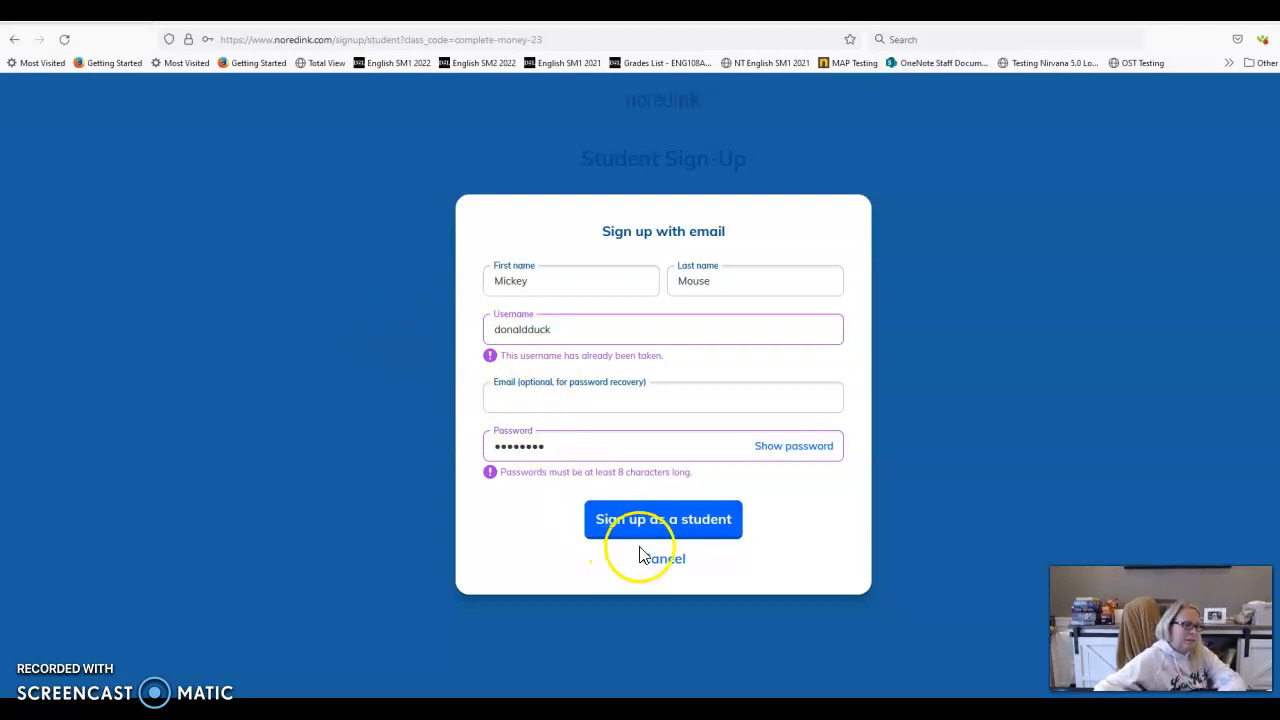
pyautogui.click(663, 516)
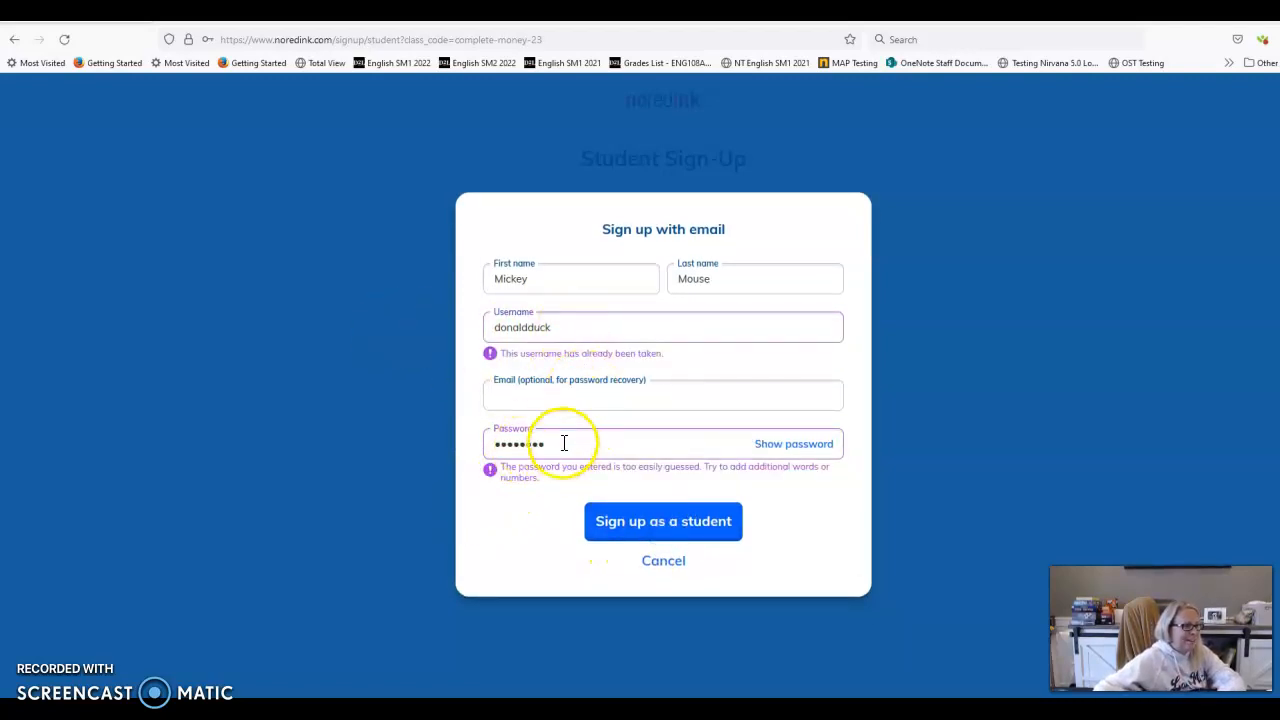
# Retype the rejected password, change the username to 'boand' and submit the sign-up
pyautogui.moveTo(565, 443); pyautogui.dragTo(480, 442)
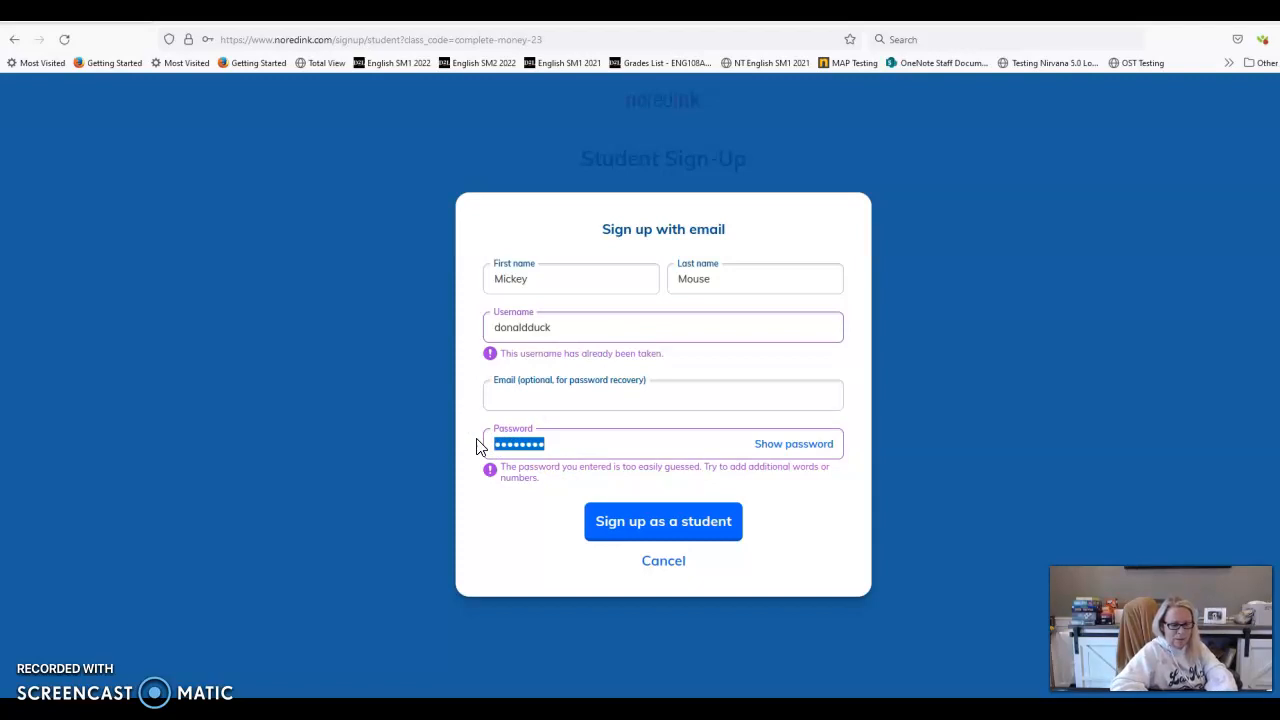
pyautogui.write('••')
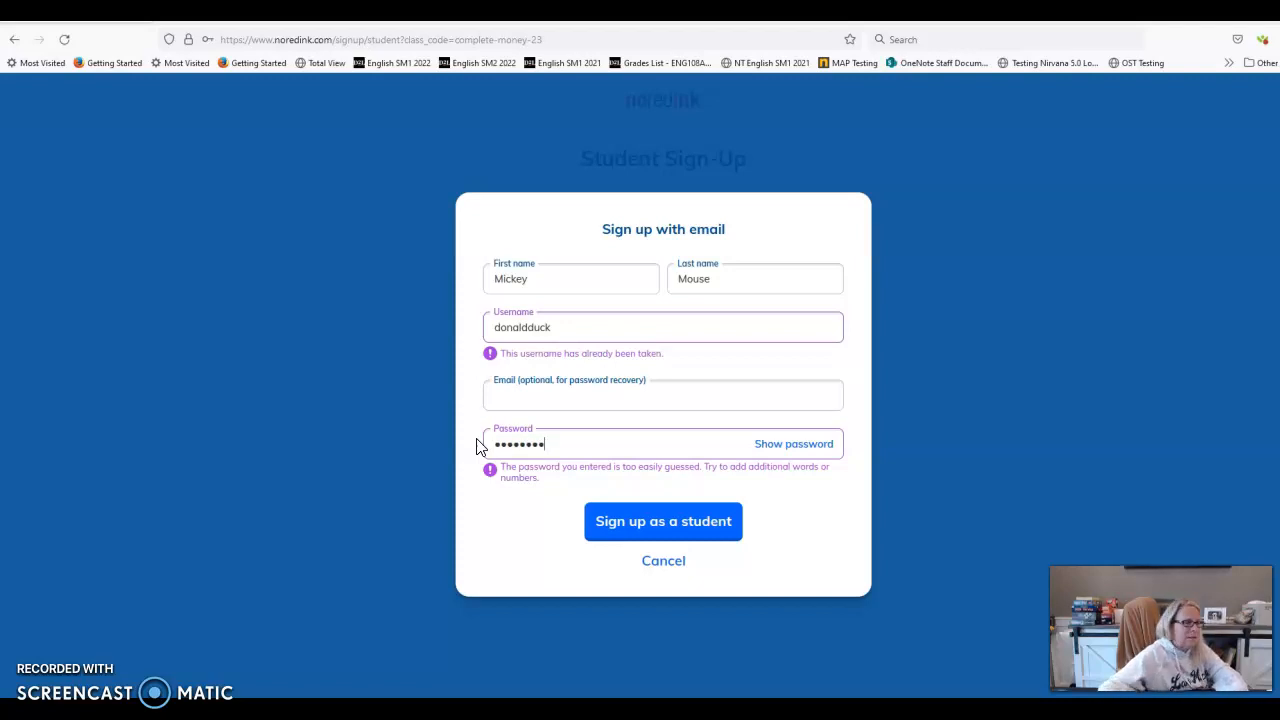
pyautogui.moveTo(555, 327); pyautogui.dragTo(478, 325)
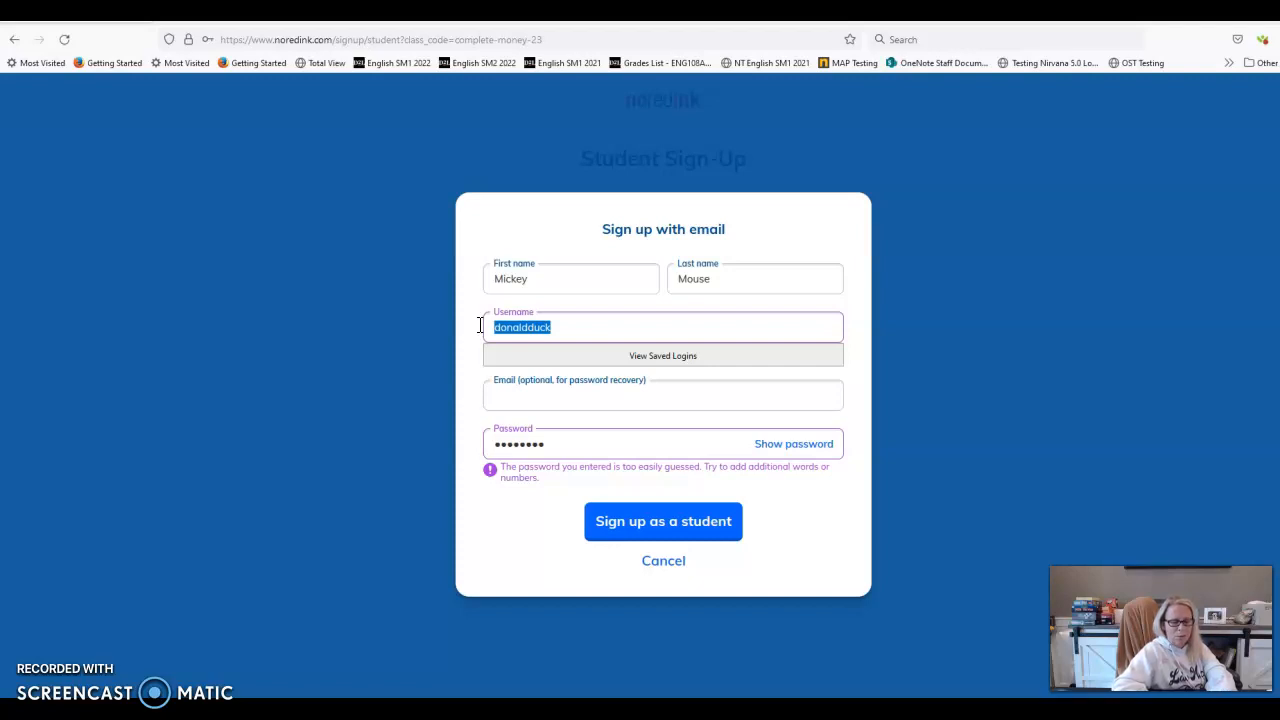
pyautogui.write('boandhank')
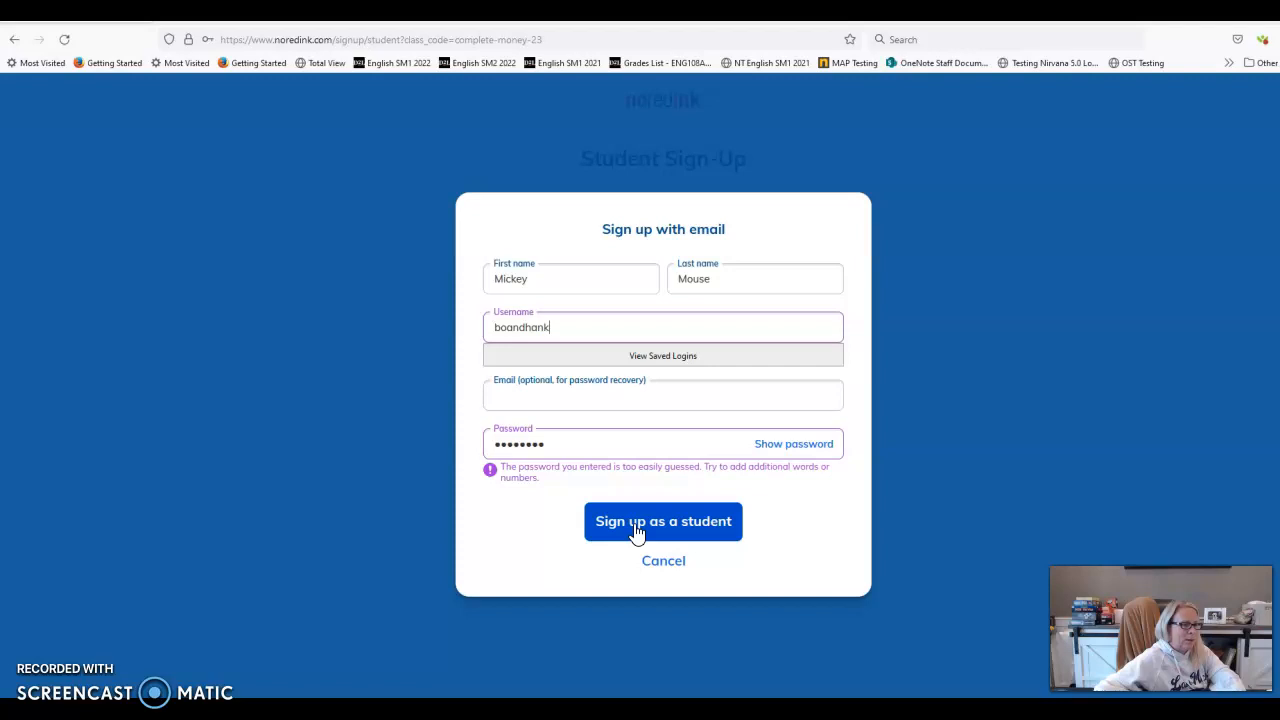
pyautogui.click(271, 553)
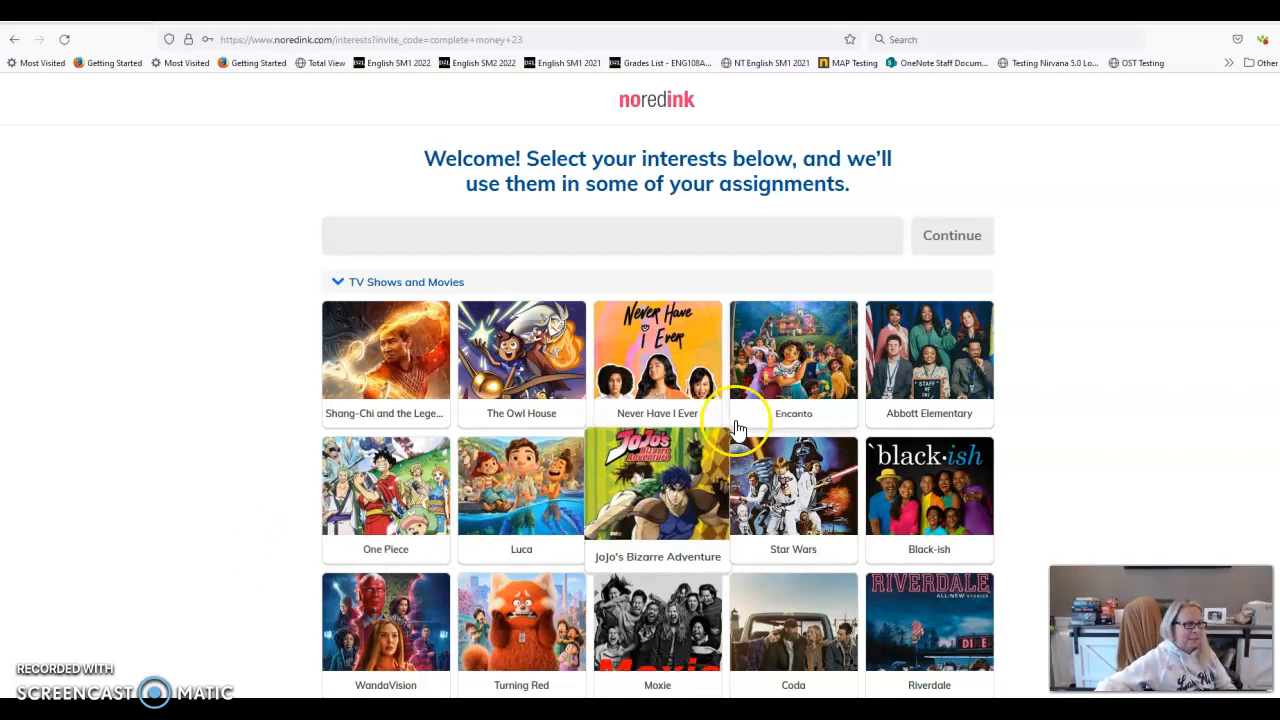
# Pick Riverdale and Shrek as the first interests
pyautogui.scroll(-3, 520, 430)
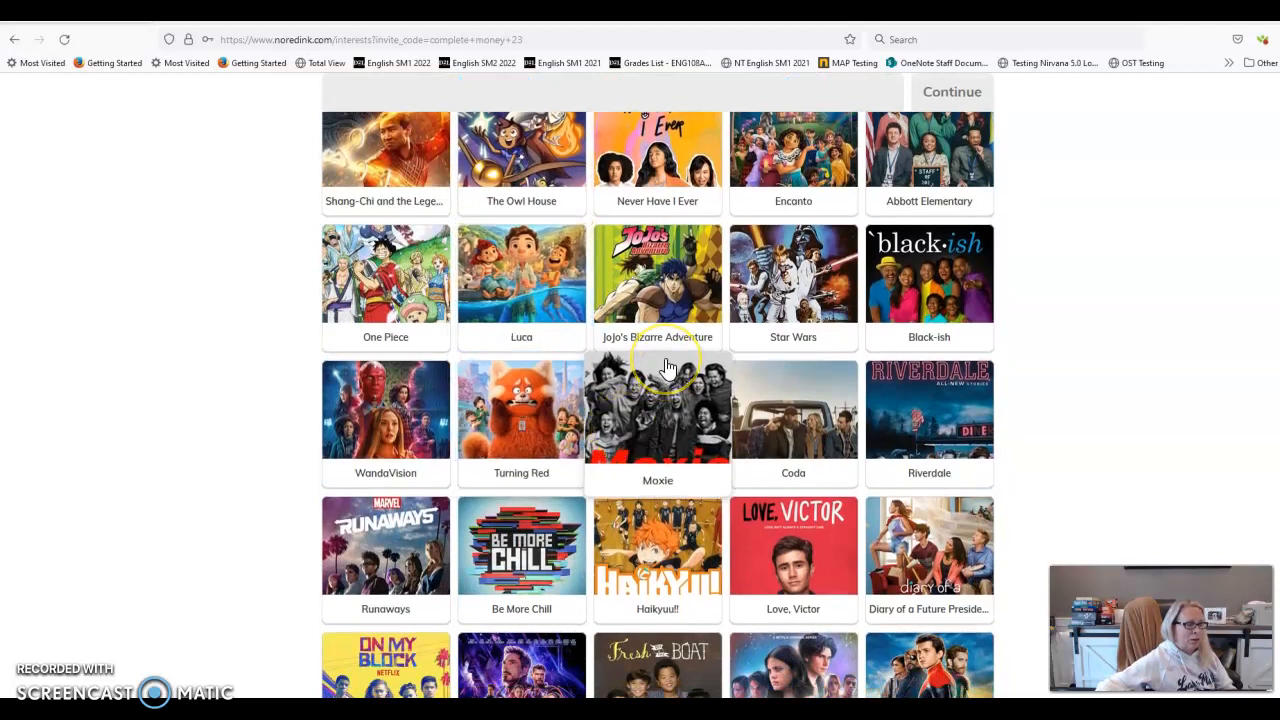
pyautogui.click(690, 408)
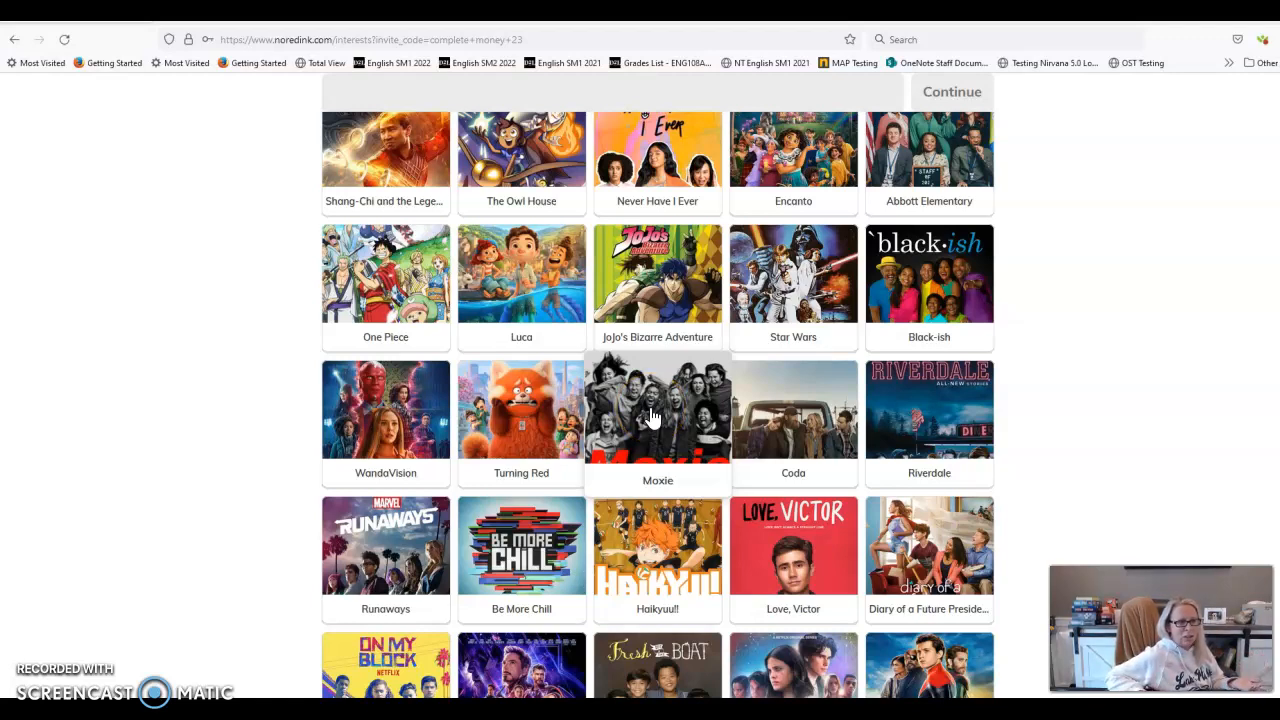
pyautogui.click(977, 290)
pyautogui.click(893, 410)
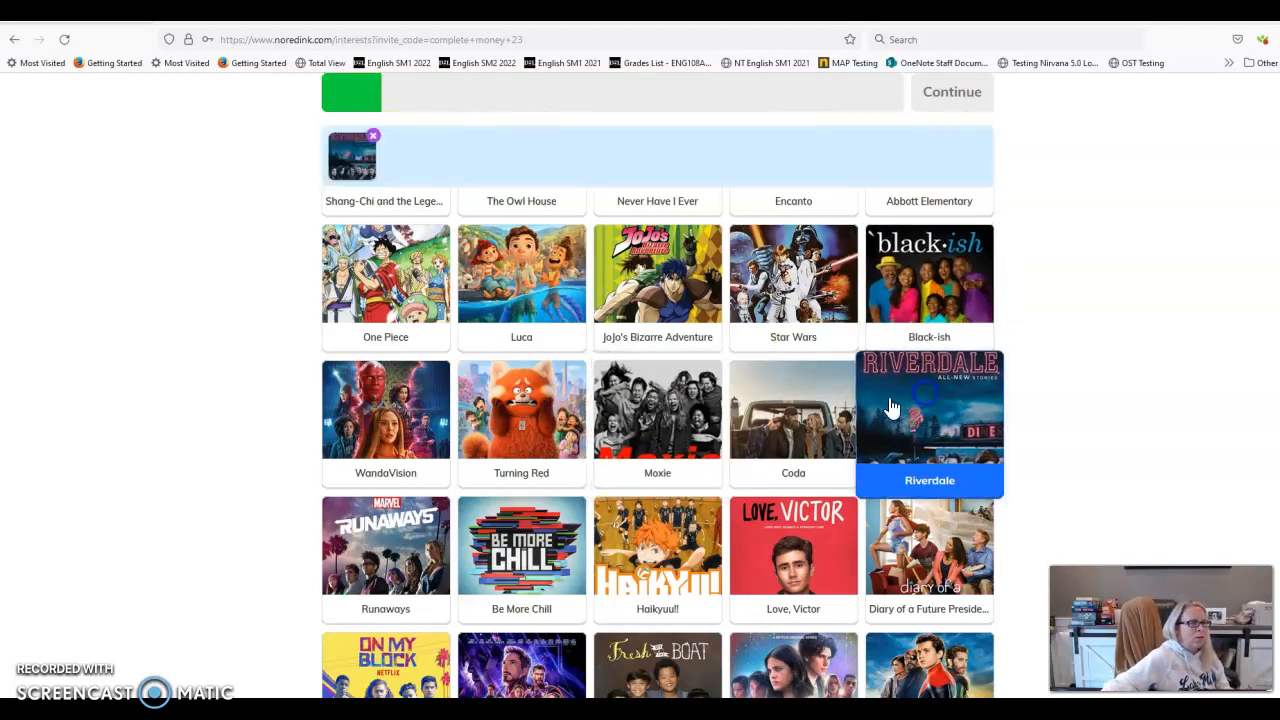
pyautogui.scroll(-2, 368, 410)
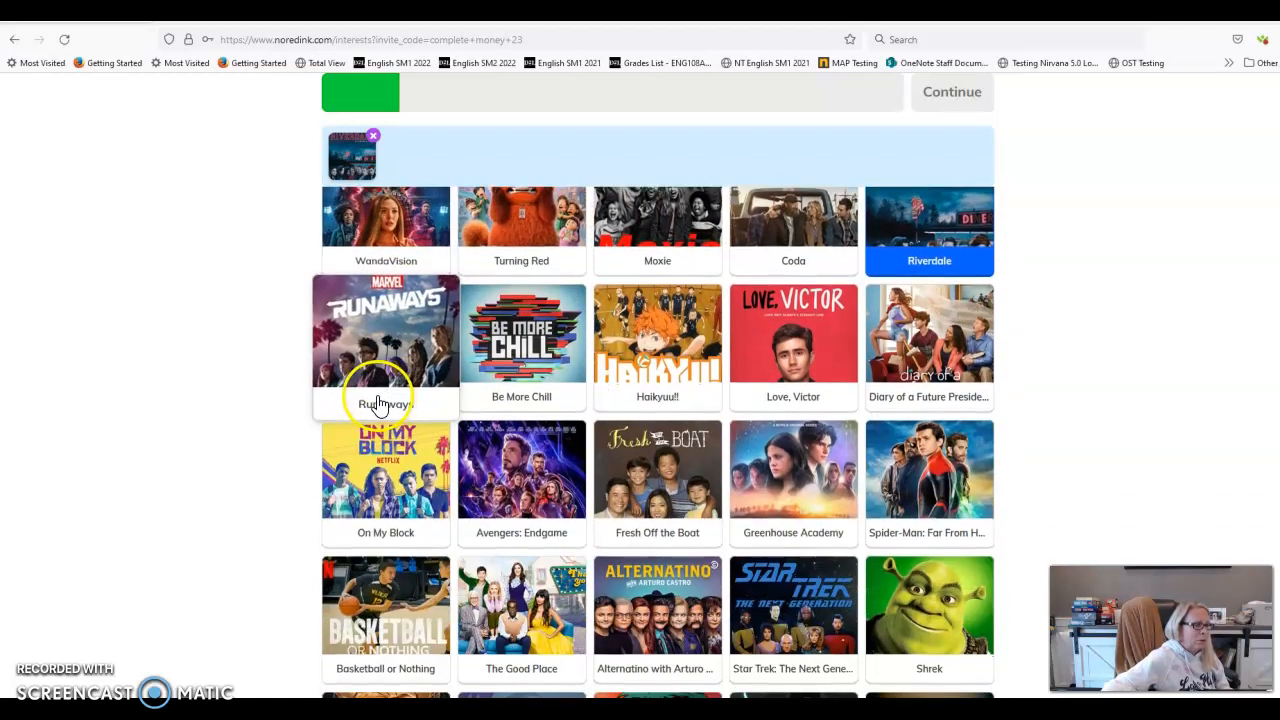
pyautogui.scroll(-2, 375, 400)
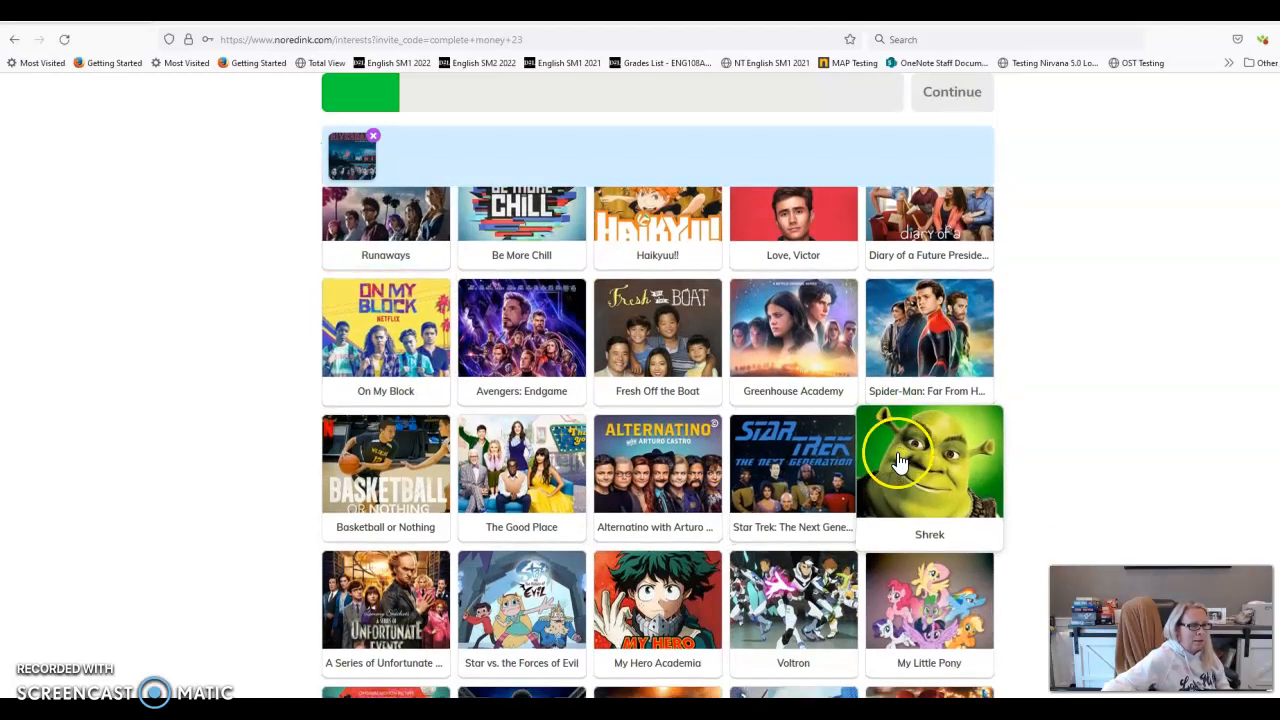
pyautogui.click(905, 465)
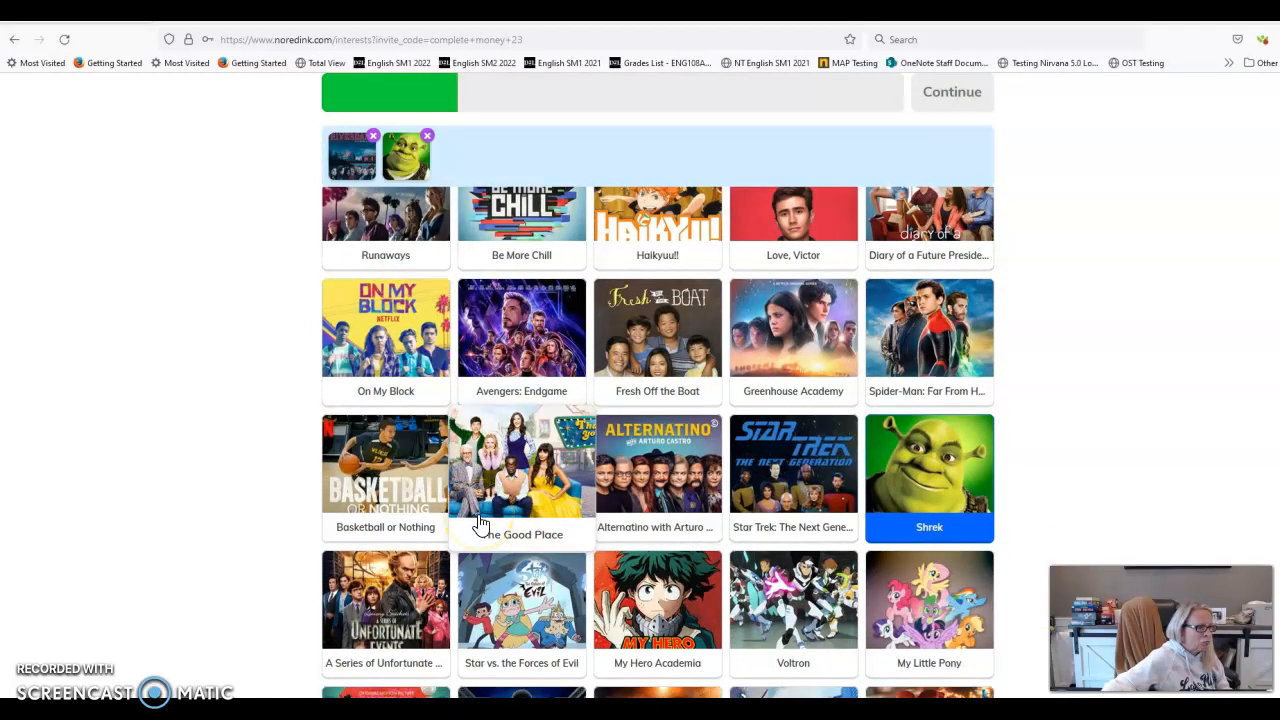
# Add Hamilton, High School Musical, Phineas and Ferb, Jessie, Frozen and Moana as interests
pyautogui.scroll(-2, 523, 447)
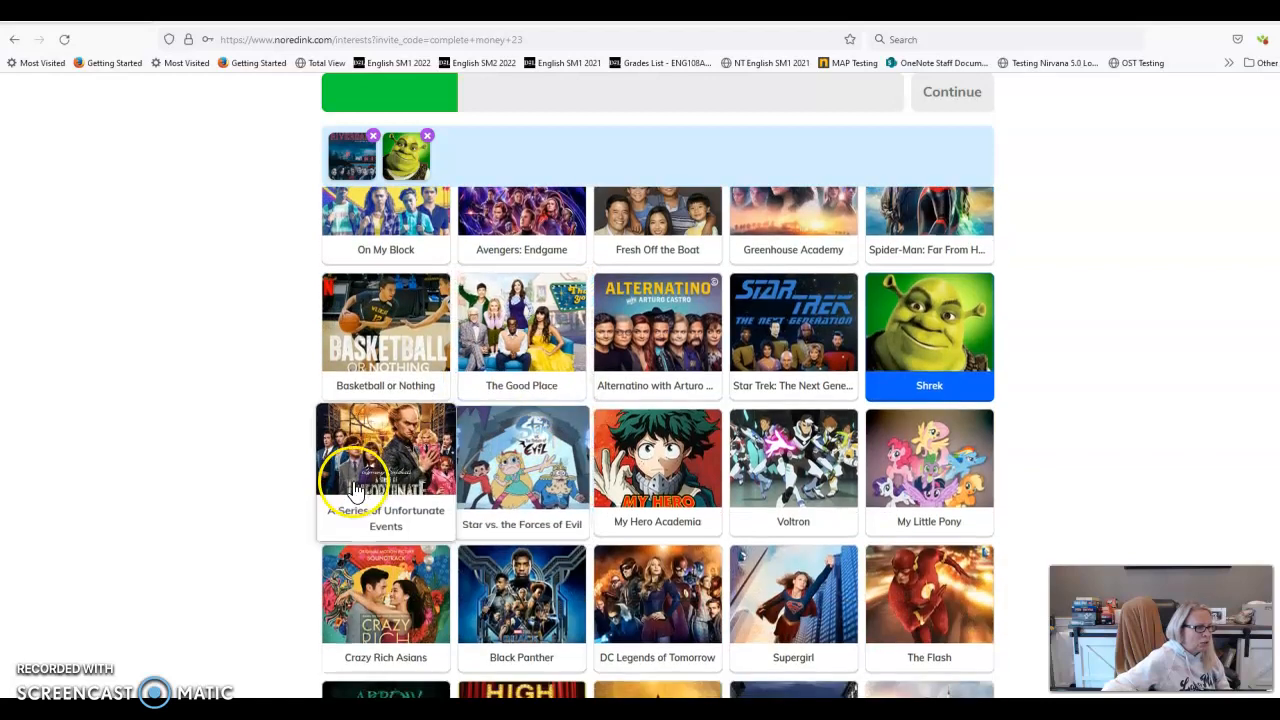
pyautogui.scroll(-2, 665, 460)
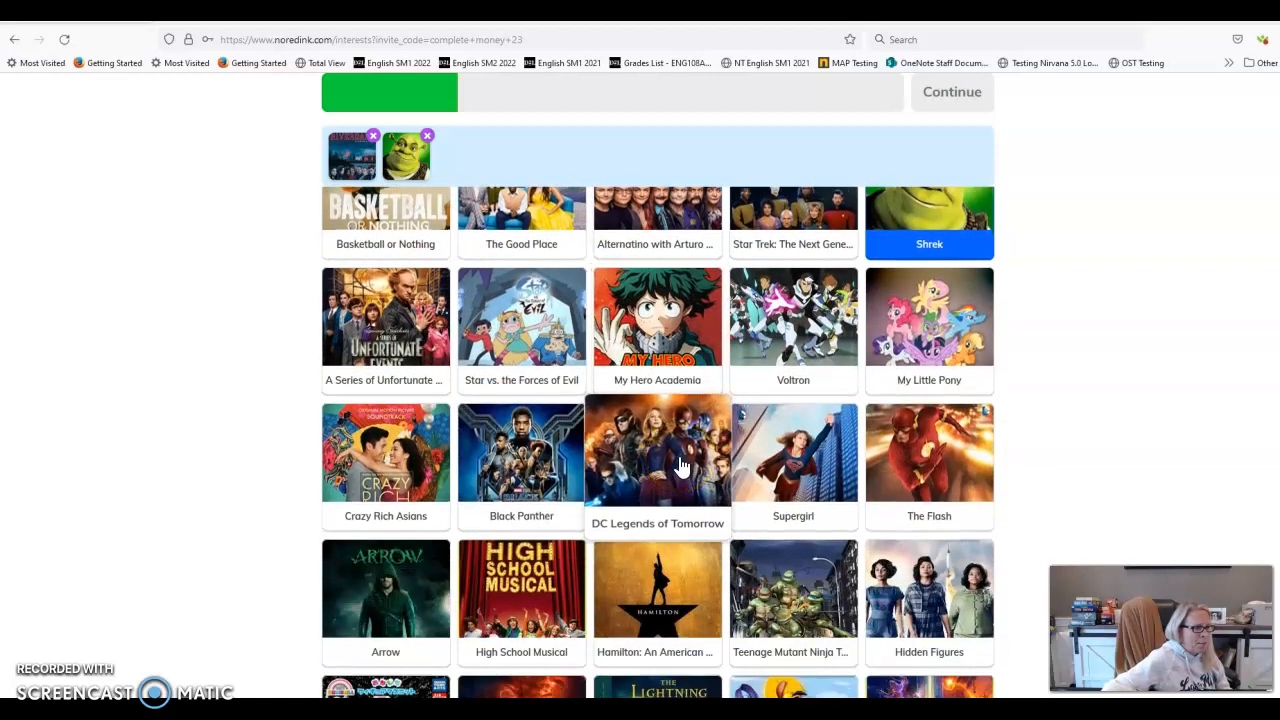
pyautogui.scroll(-3, 643, 386)
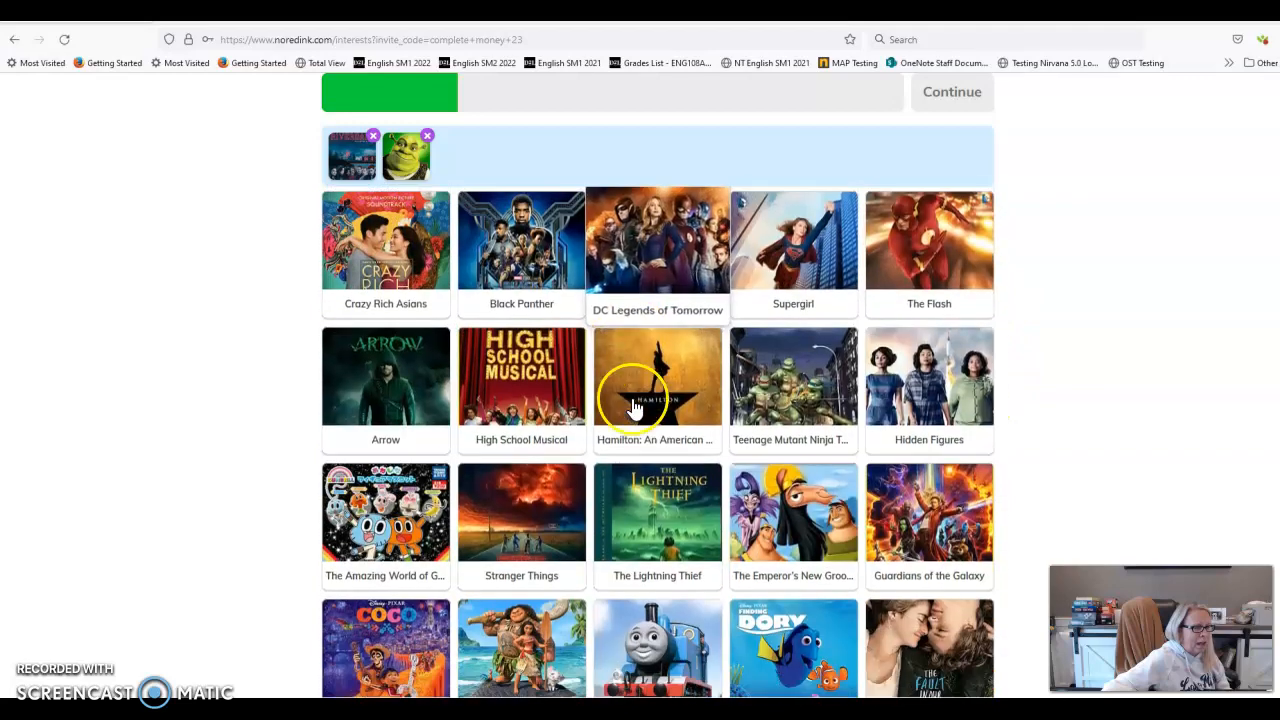
pyautogui.click(649, 390)
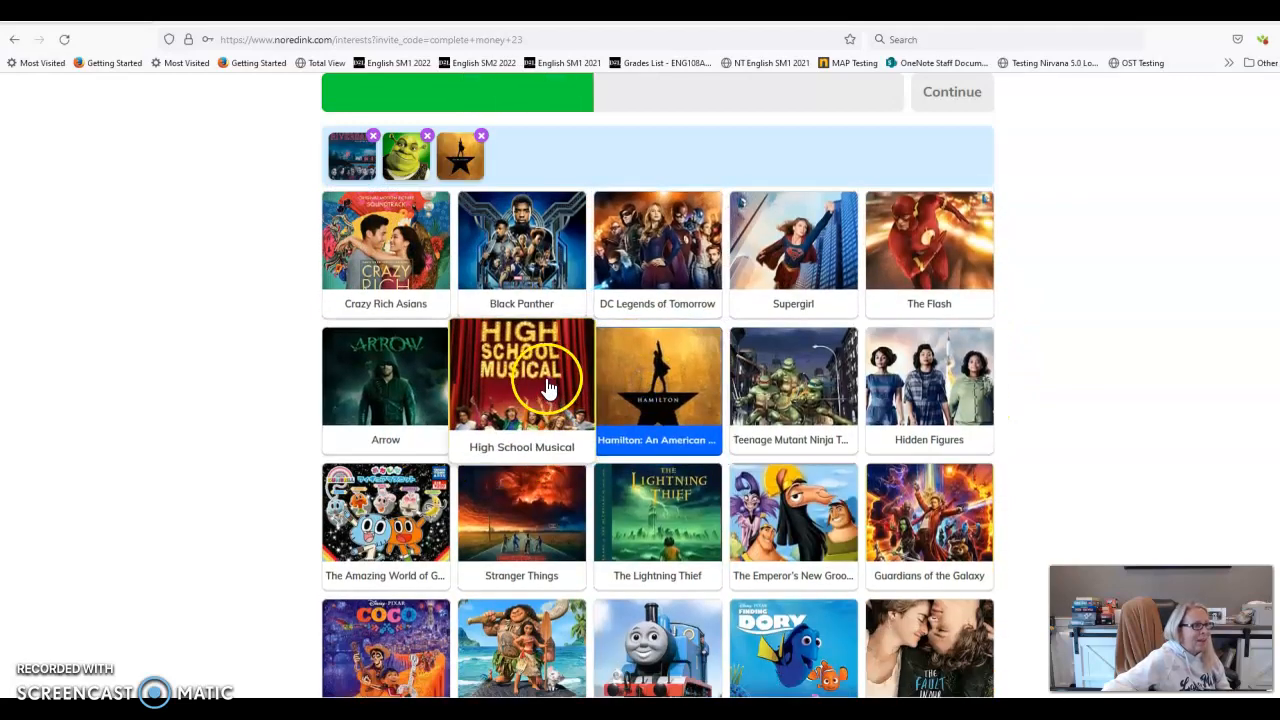
pyautogui.click(517, 385)
pyautogui.scroll(-2, 471, 400)
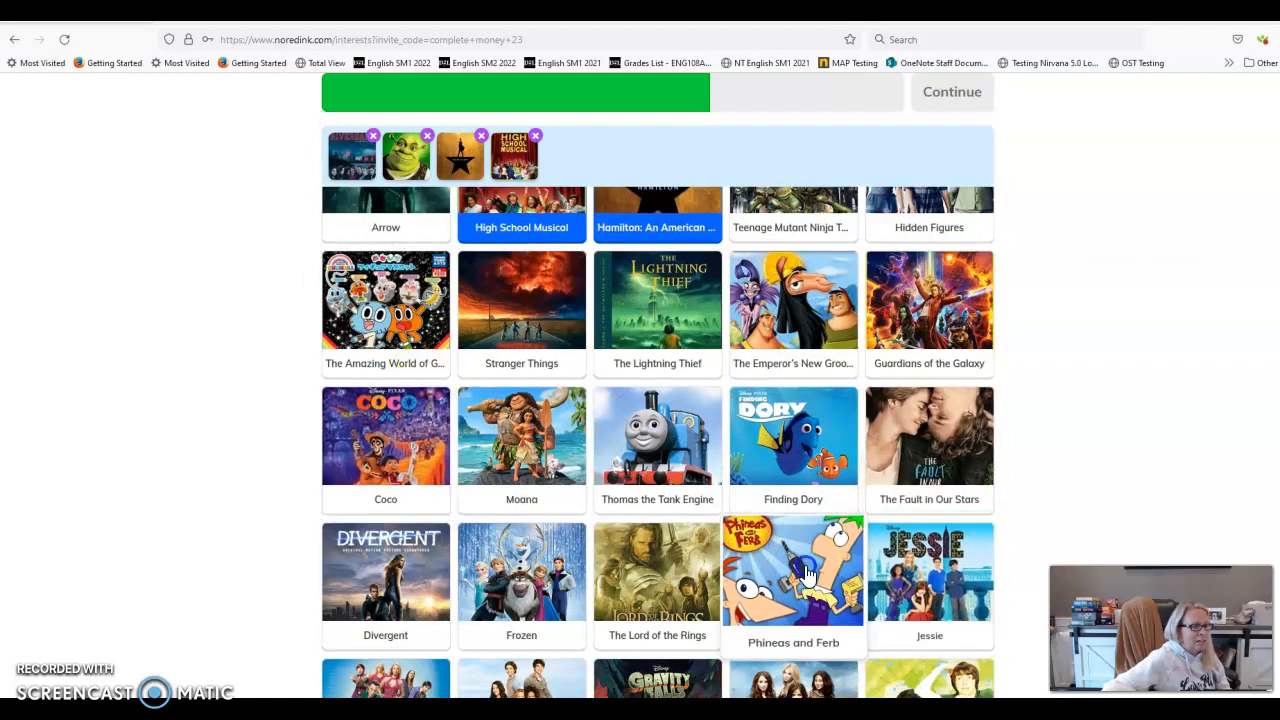
pyautogui.click(806, 572)
pyautogui.click(915, 565)
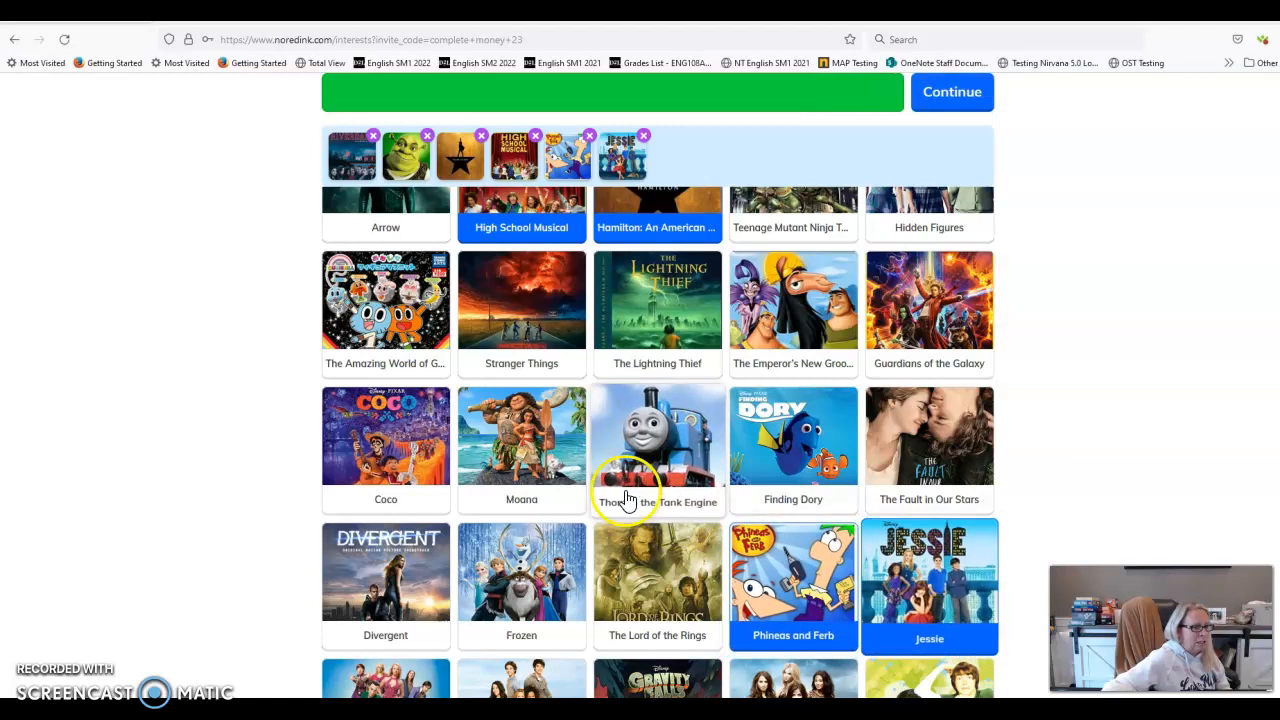
pyautogui.click(555, 556)
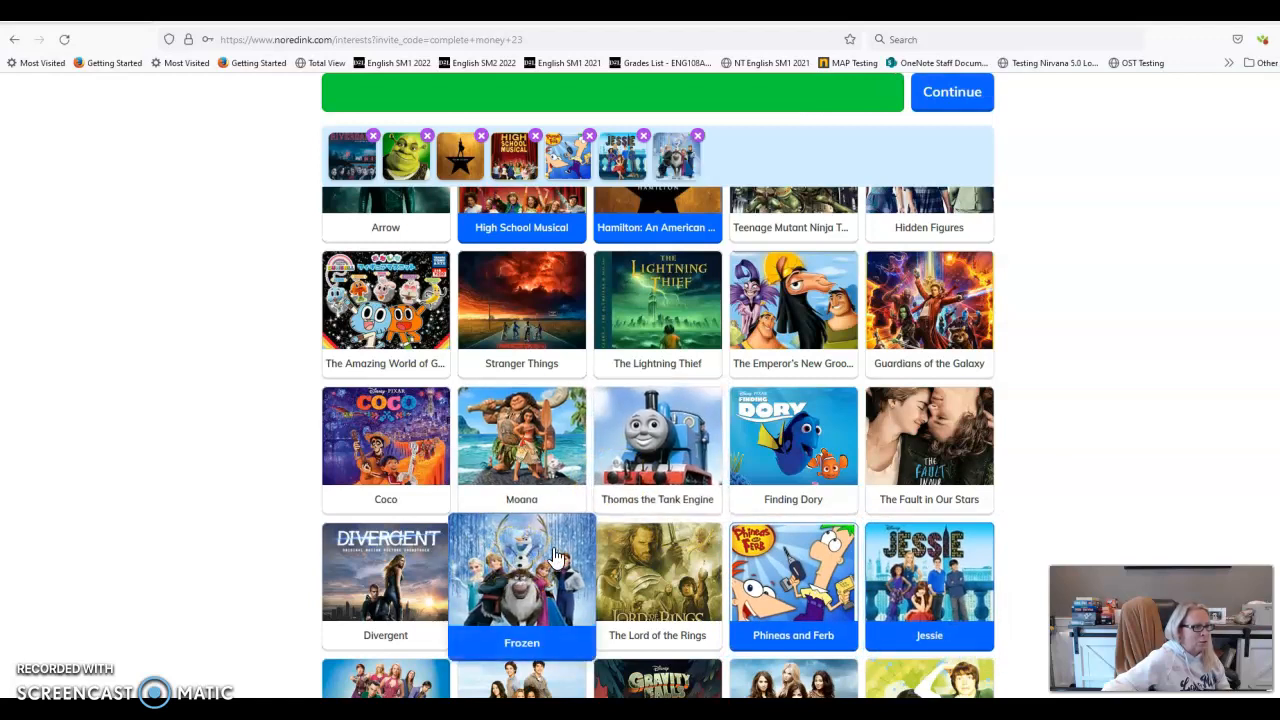
pyautogui.scroll(-3, 557, 556)
pyautogui.scroll(1, 540, 420)
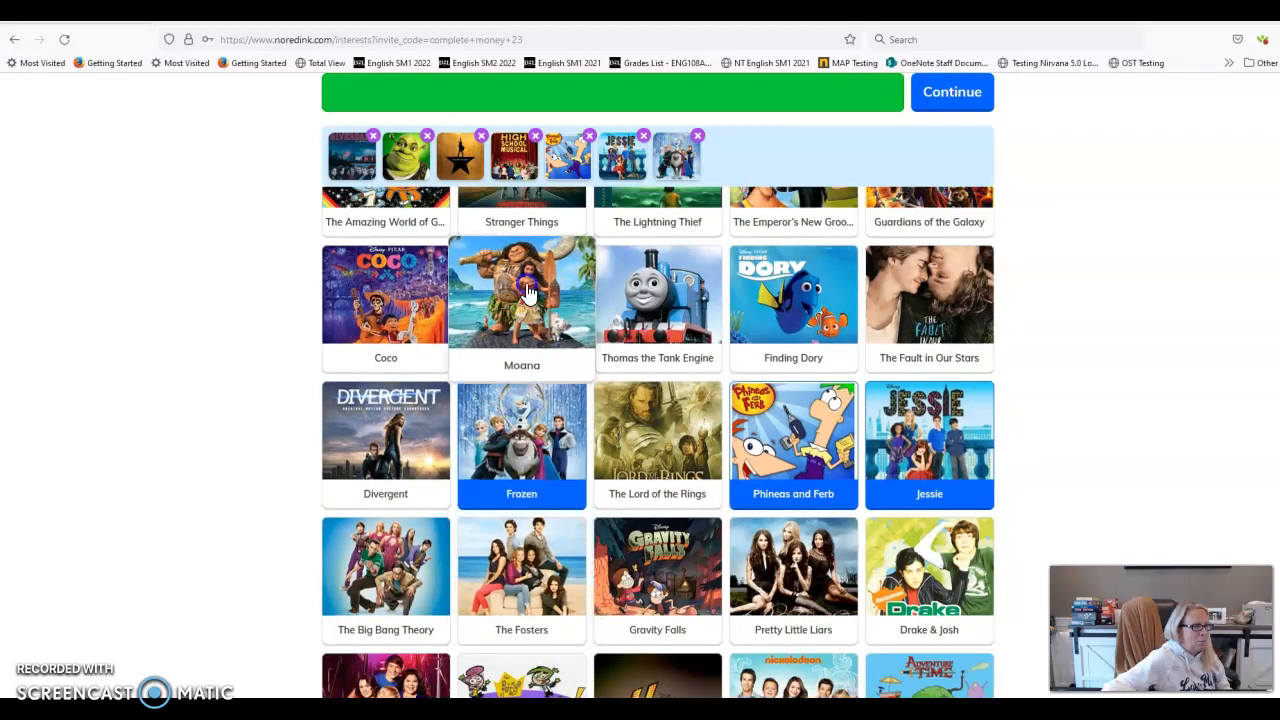
pyautogui.click(529, 292)
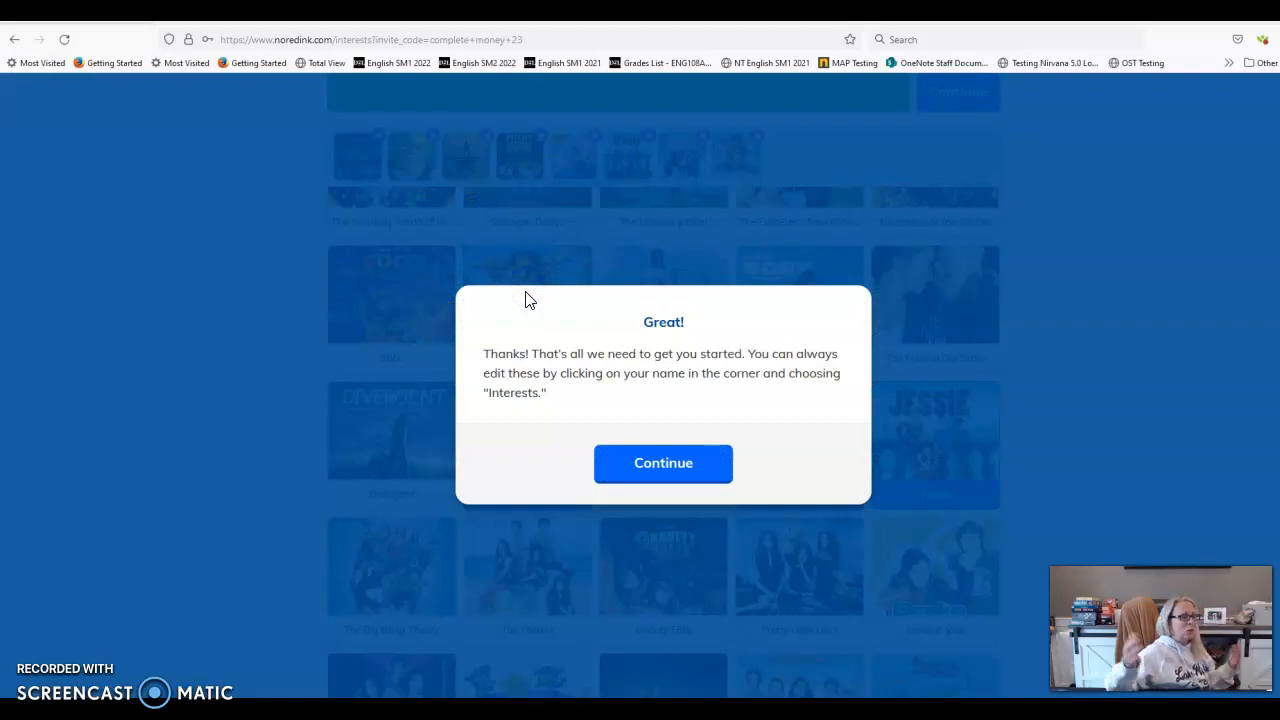
# Dismiss the 'Great!' confirmation to reach the student home listing the English 108 assignments
pyautogui.click(655, 478)
pyautogui.click(529, 505)
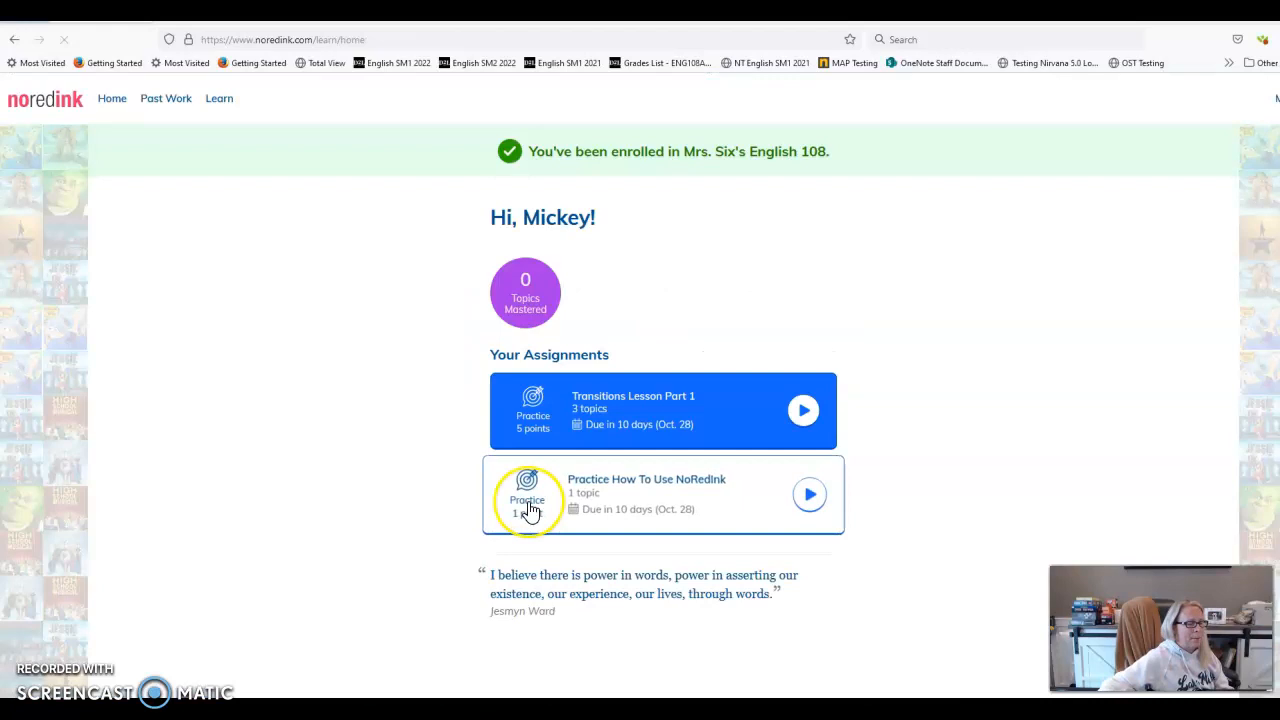